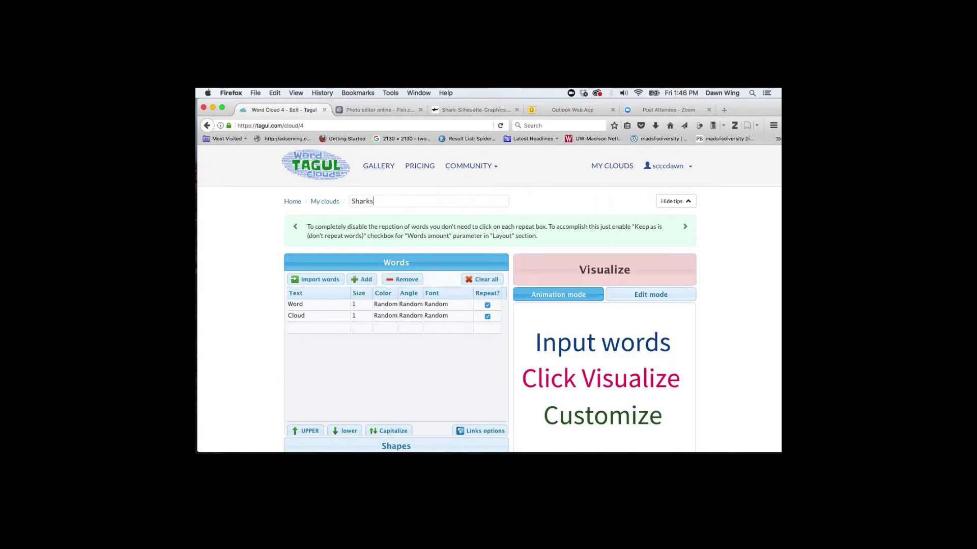
- Replace the two placeholder words with "Shark" and "Freediving", and add "Marine life" as a third word
double_click(321, 305)
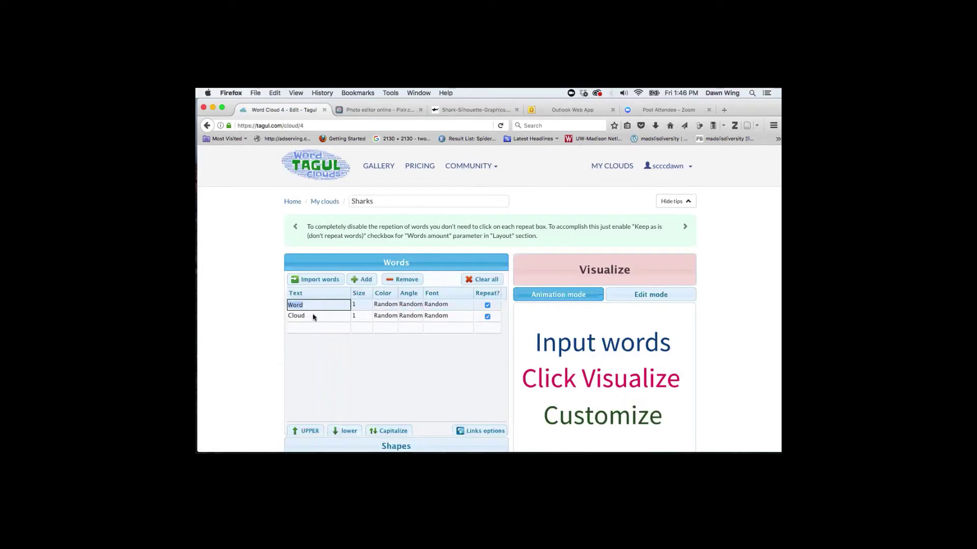
type("Shark")
double_click(305, 317)
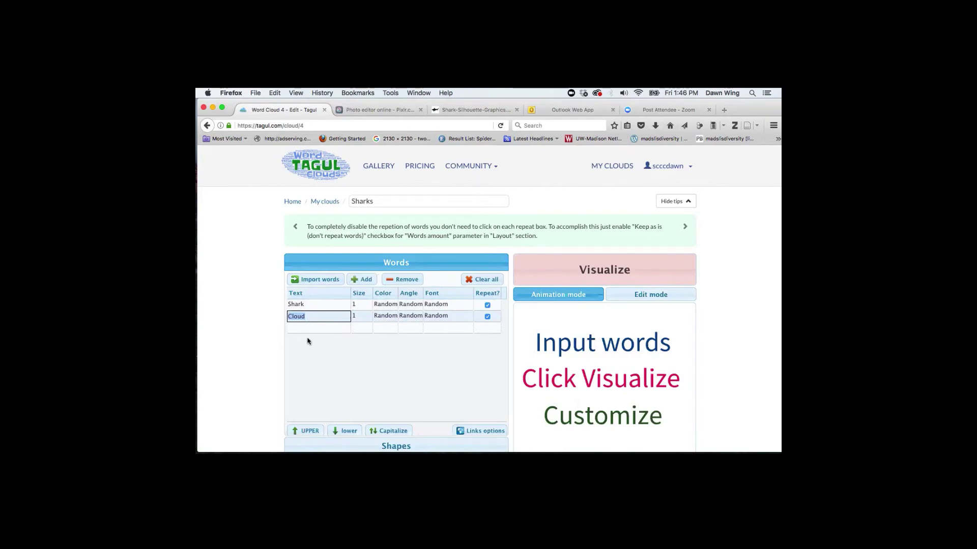
type("Freediving")
left_click(305, 328)
type("Marine ")
type("re")
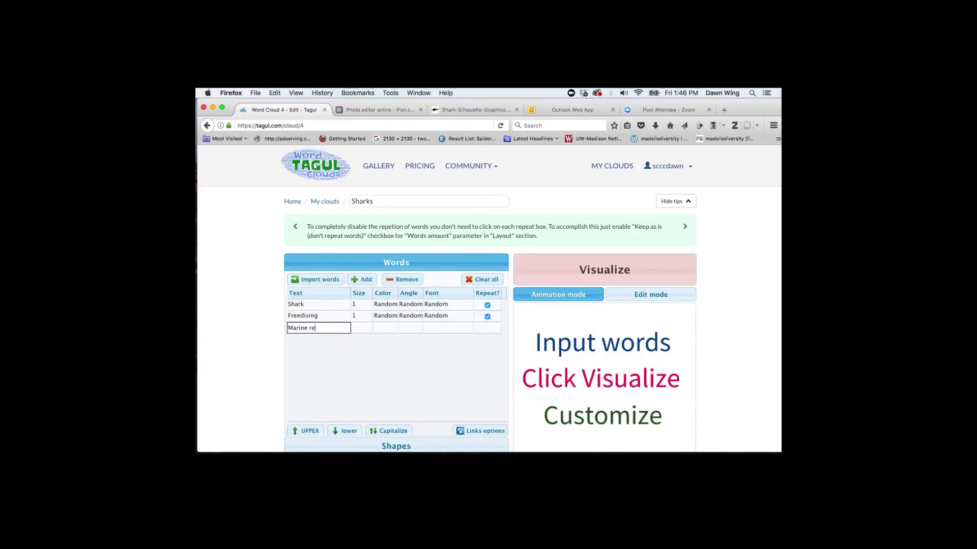
- Set the size of the word Freediving to 3 and of Shark to 2
left_click(357, 307)
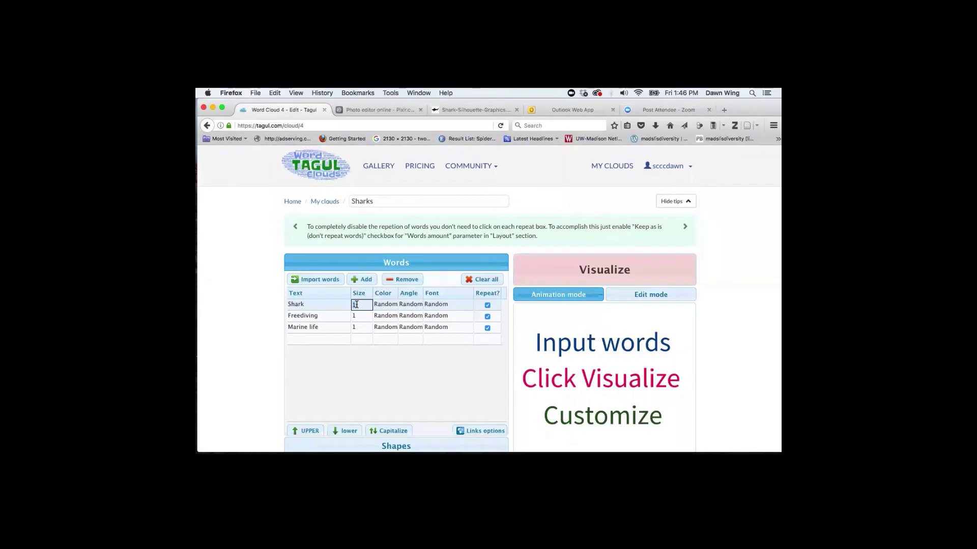
left_click(357, 316)
type("3")
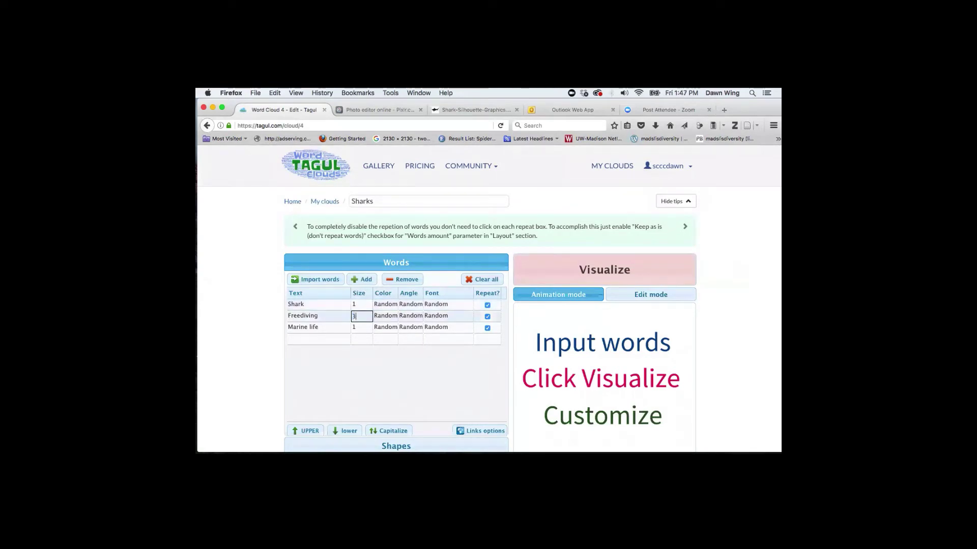
left_click(357, 303)
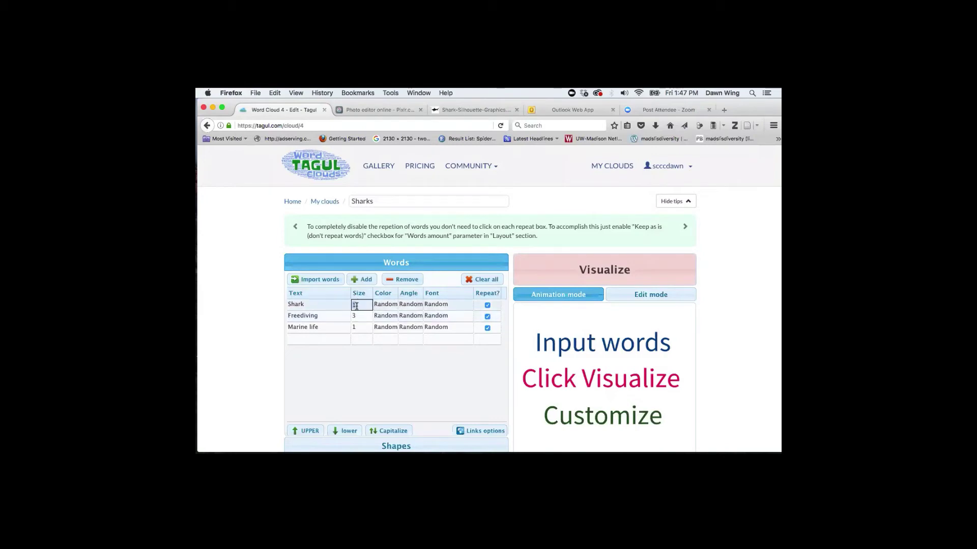
type("2")
- Color the word Shark red (#ea2020) and the word Freediving black (#000000)
left_click(387, 305)
left_click(388, 305)
left_click(423, 317)
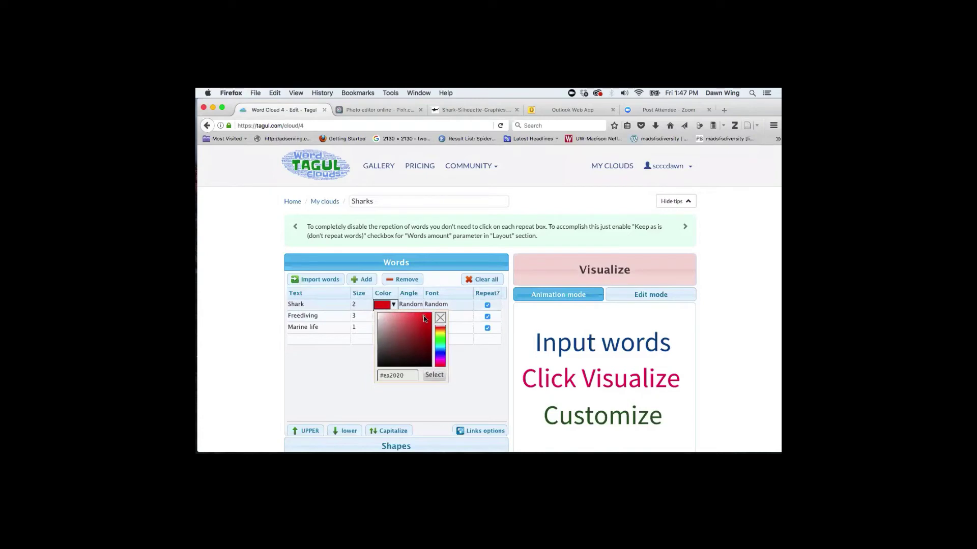
left_click(434, 374)
left_click(392, 320)
left_click(440, 376)
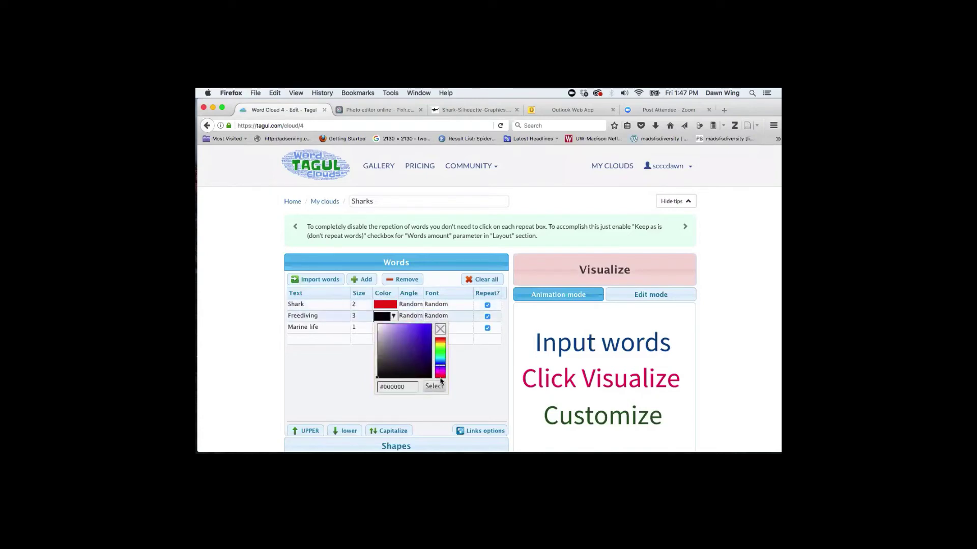
left_click(434, 387)
- Color the word Marine life turquoise (#5ae2d4)
left_click(395, 328)
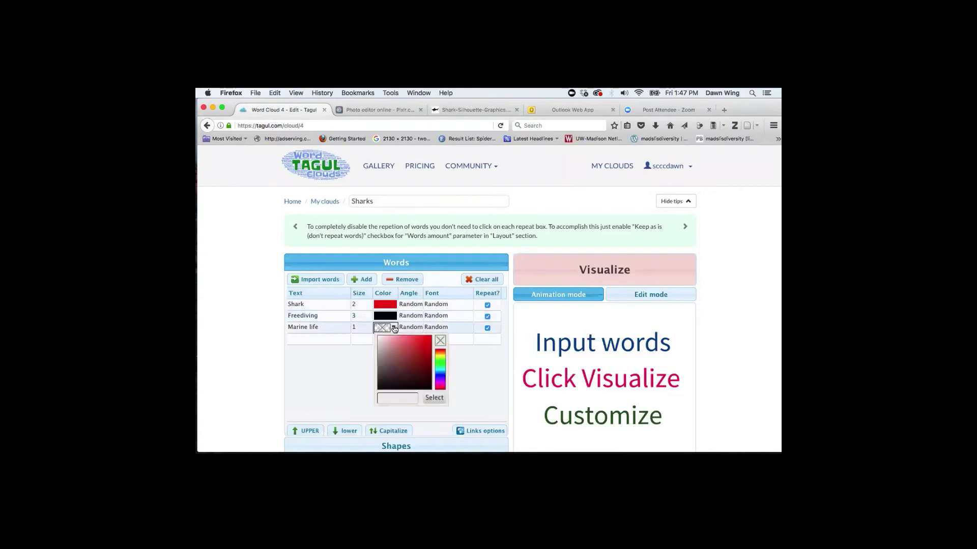
left_click(440, 378)
left_click(434, 398)
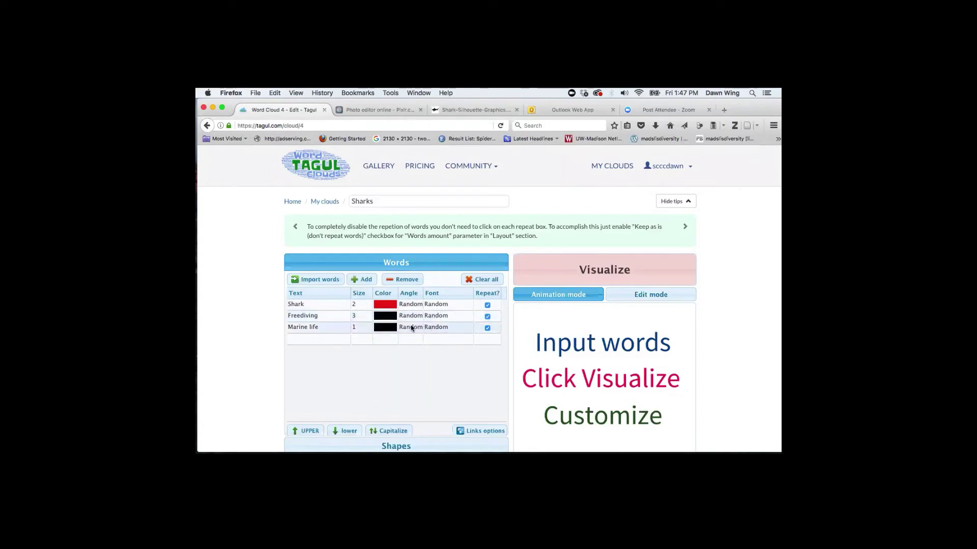
left_click(396, 327)
left_click(440, 371)
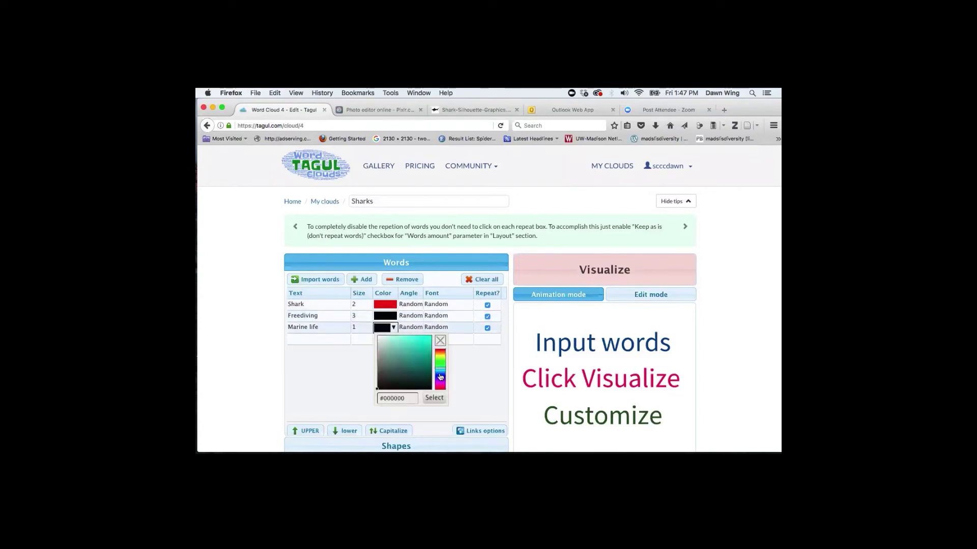
left_click(434, 398)
left_click(389, 328)
left_click(409, 345)
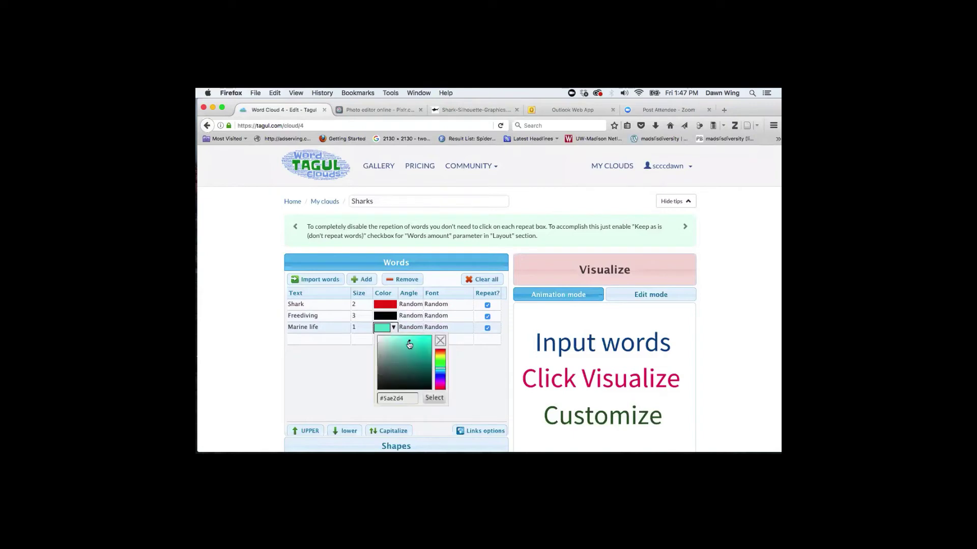
left_click(434, 398)
- Set the word Shark to an angle of 90 and the font Heuristica Italic
left_click(412, 303)
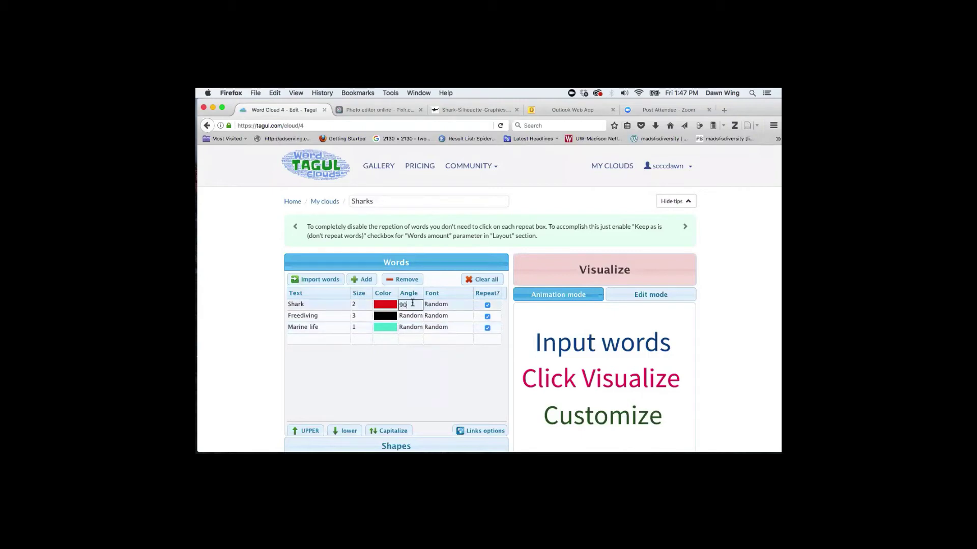
left_click(439, 305)
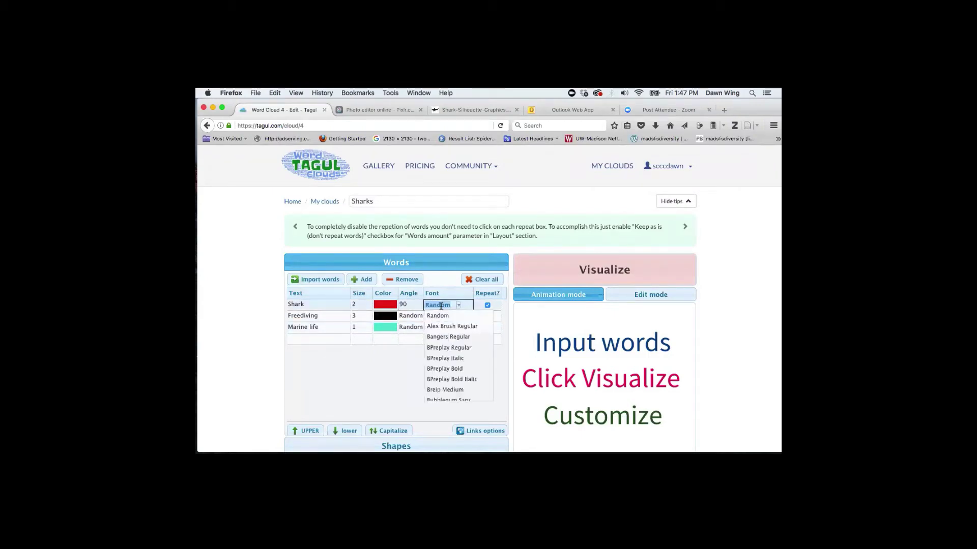
scroll(455, 374, "down", 3)
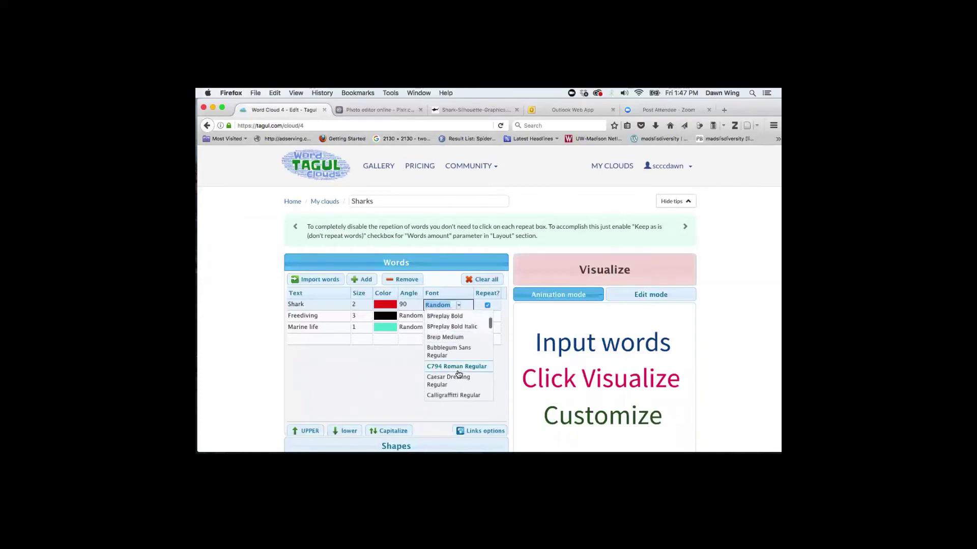
scroll(458, 384, "down", 5)
scroll(457, 391, "down", 1)
left_click(460, 371)
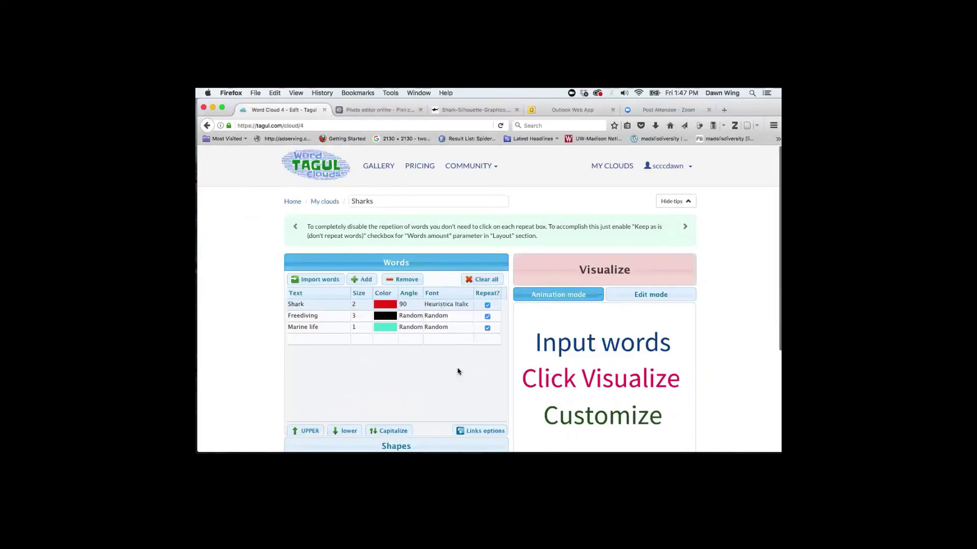
- Set the font of Freediving to Simple Slum G Regular and of Marine life to Loved by the King Regular
left_click(456, 314)
scroll(448, 381, "down", 5)
scroll(448, 382, "down", 8)
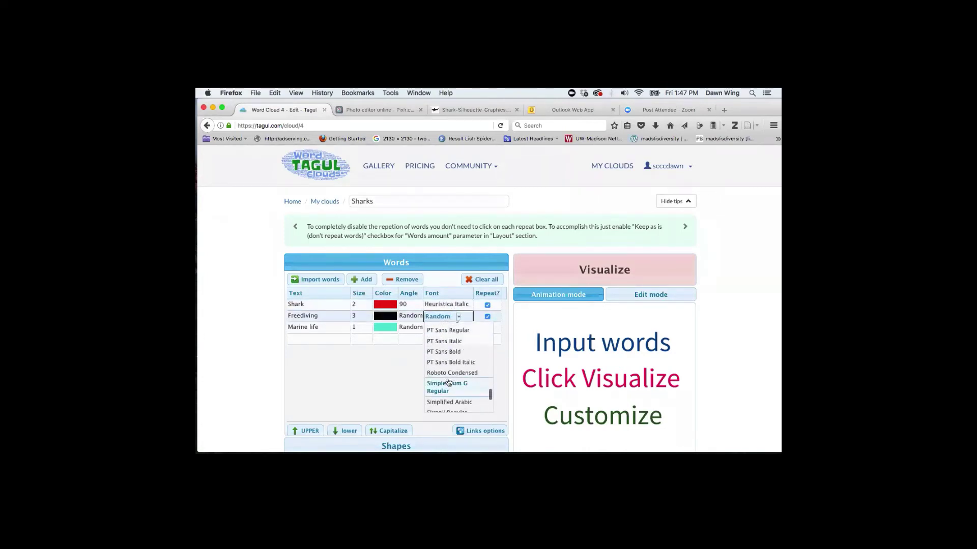
left_click(448, 385)
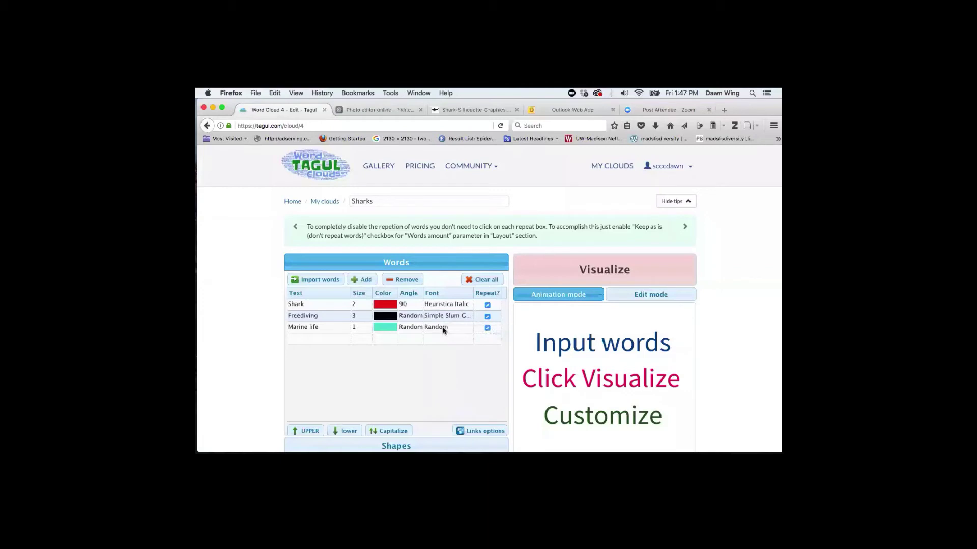
left_click(443, 329)
scroll(449, 397, "down", 5)
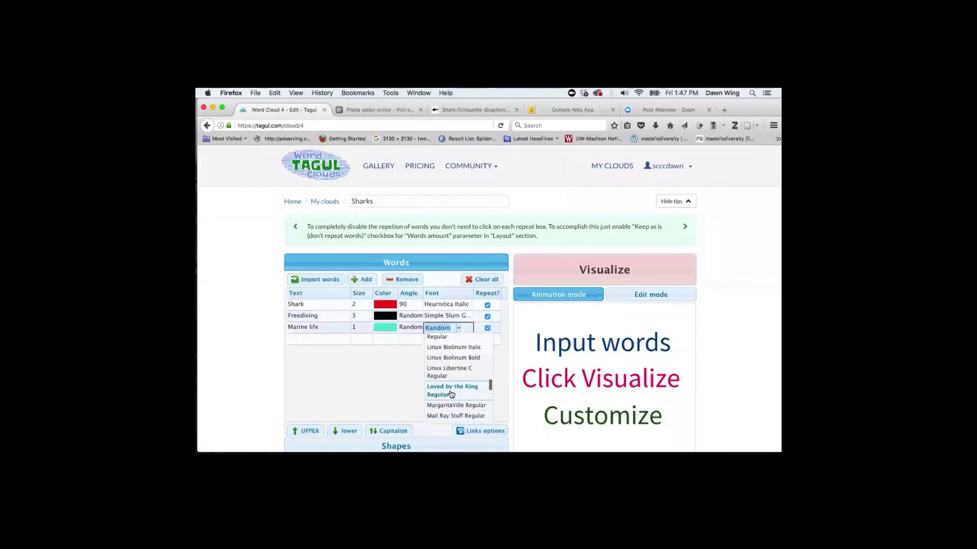
left_click(451, 392)
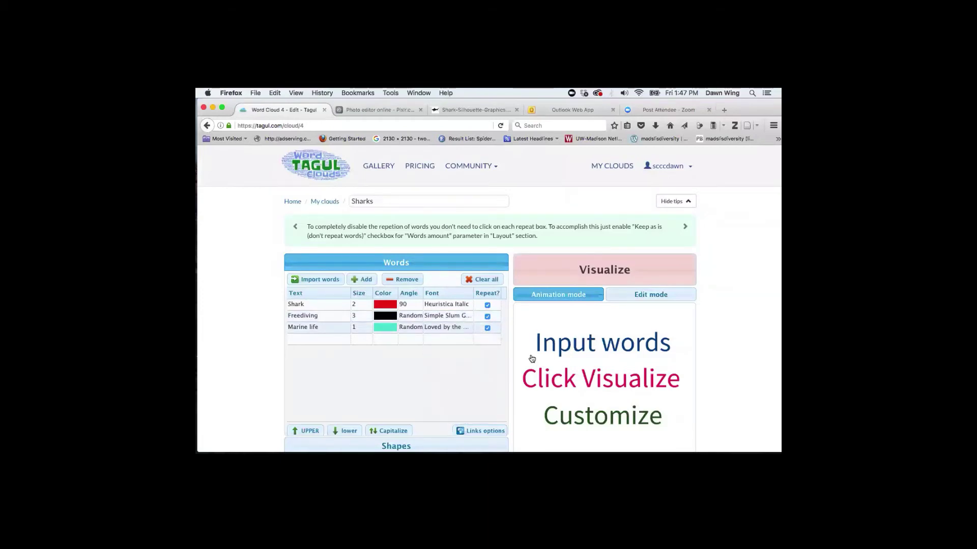
- Visualize the word cloud with the three styled words
scroll(532, 360, "down", 3)
left_click(599, 202)
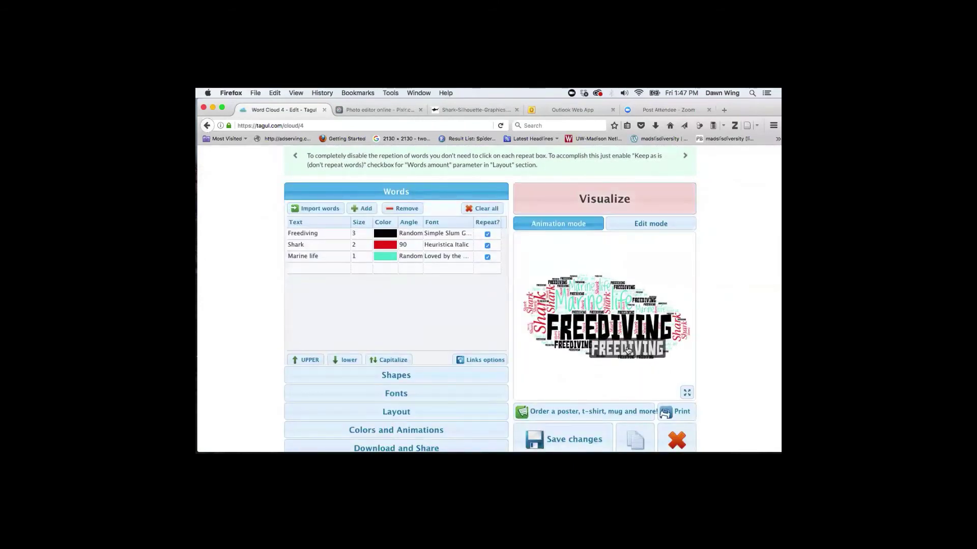
scroll(585, 305, "down", 3)
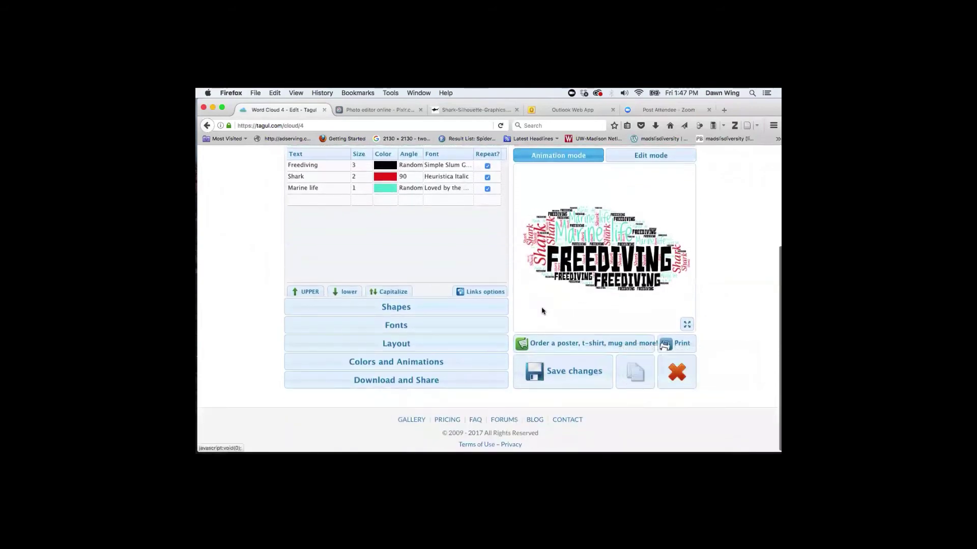
- Add the shark silhouette from the other browser tab as a custom shape by its image link, with default shape settings, and visualize the cloud again
left_click(426, 308)
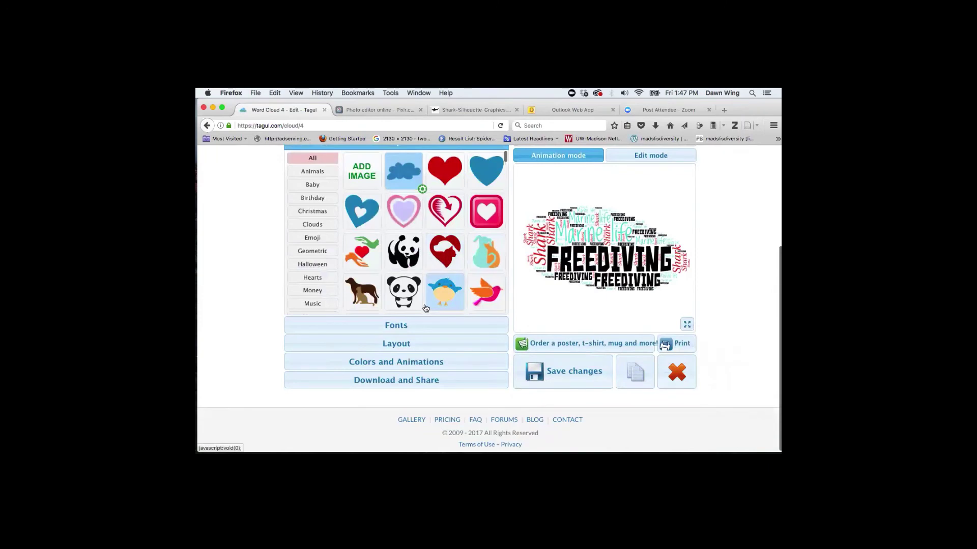
scroll(426, 309, "up", 5)
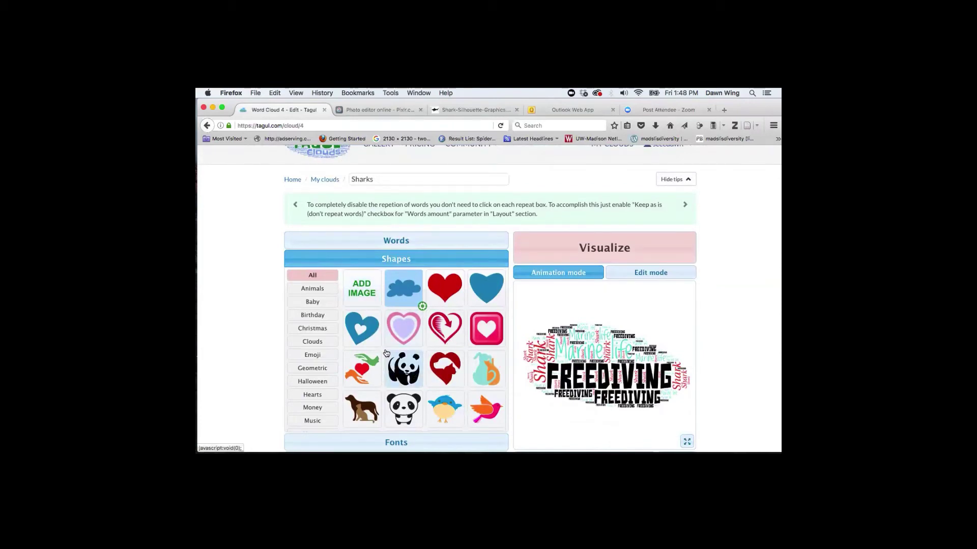
left_click(366, 288)
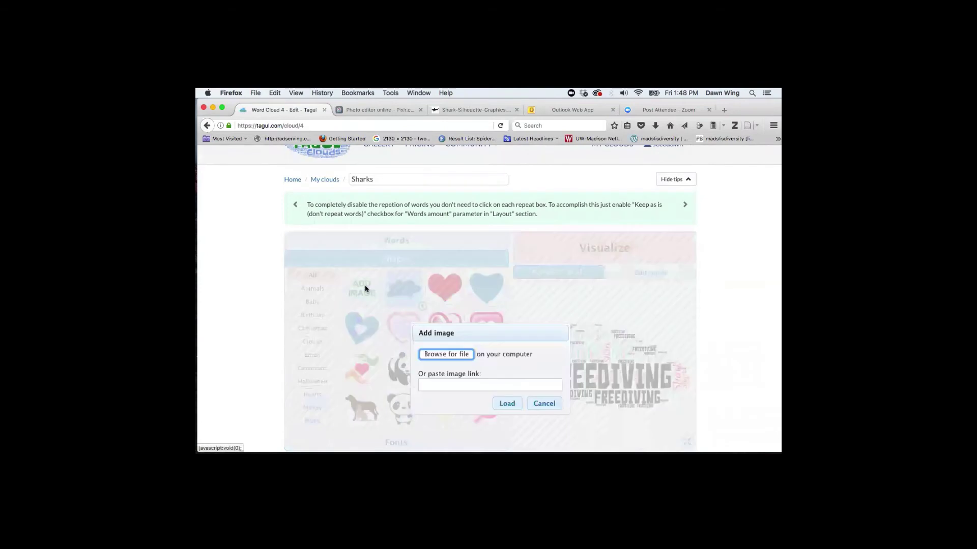
left_click(473, 110)
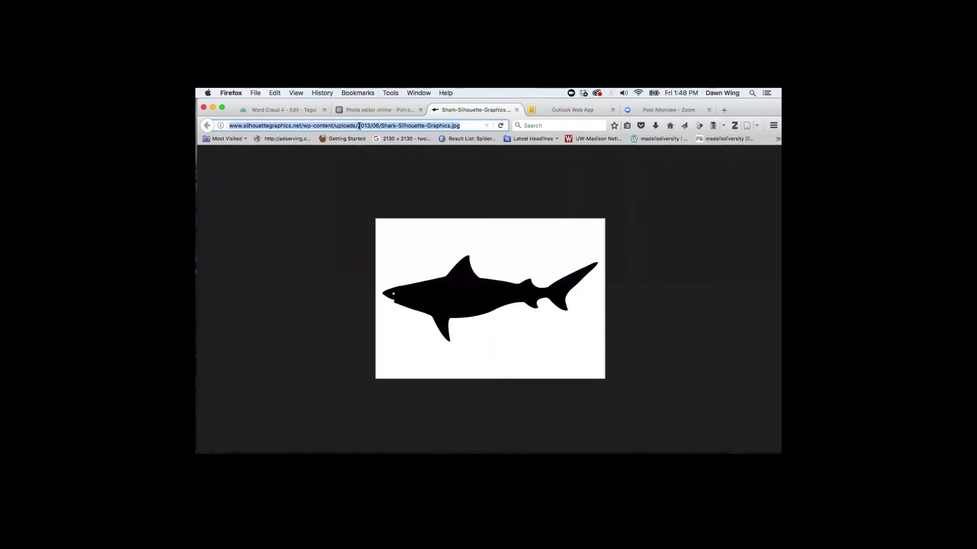
left_click(305, 110)
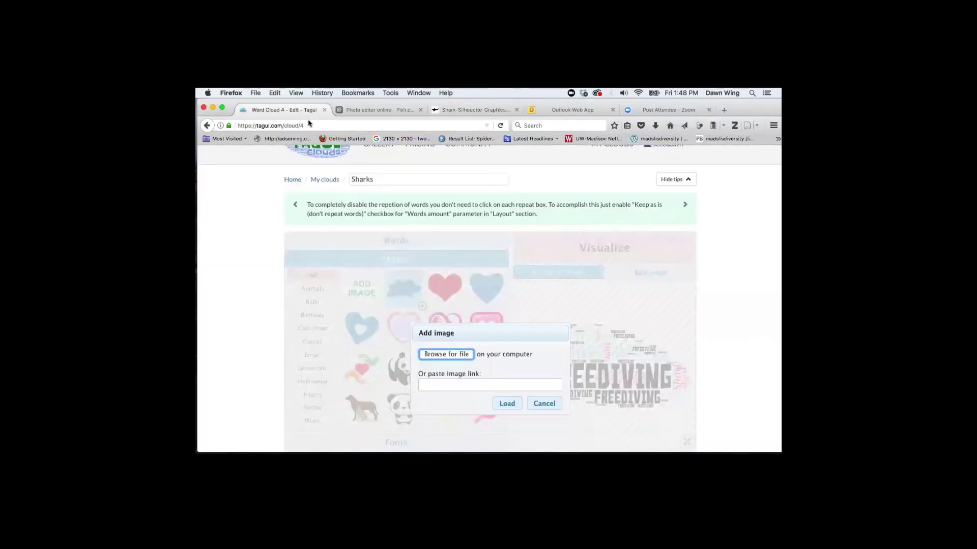
left_click(433, 385)
key("super+v")
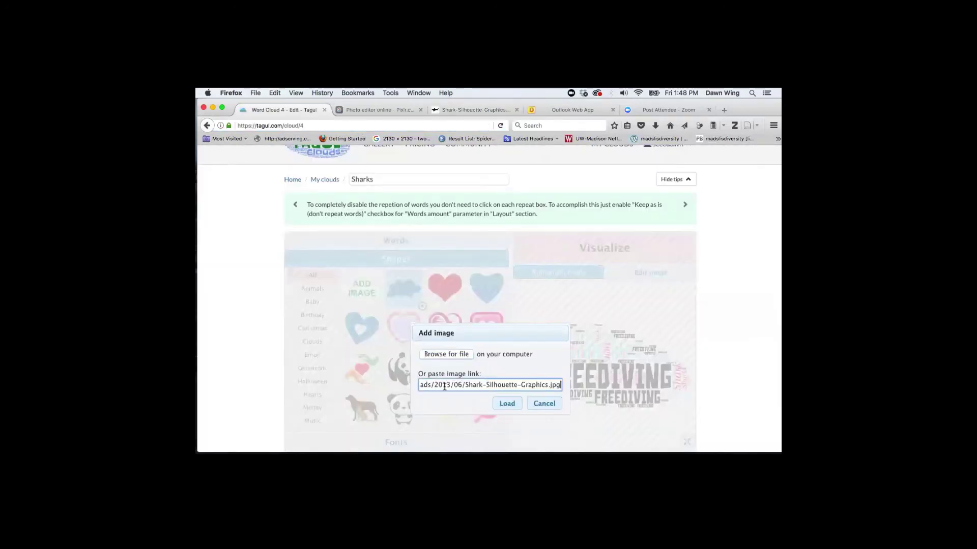
left_click(507, 404)
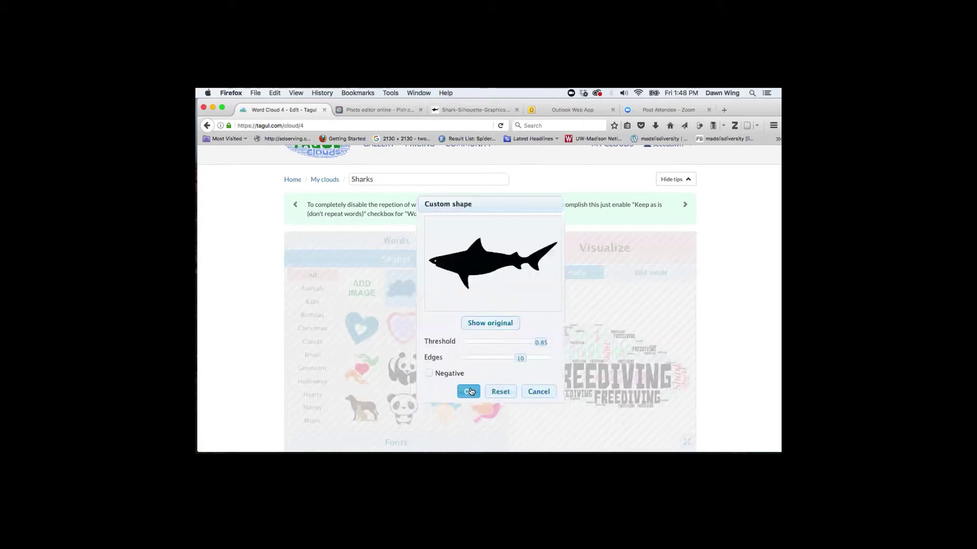
left_click(470, 391)
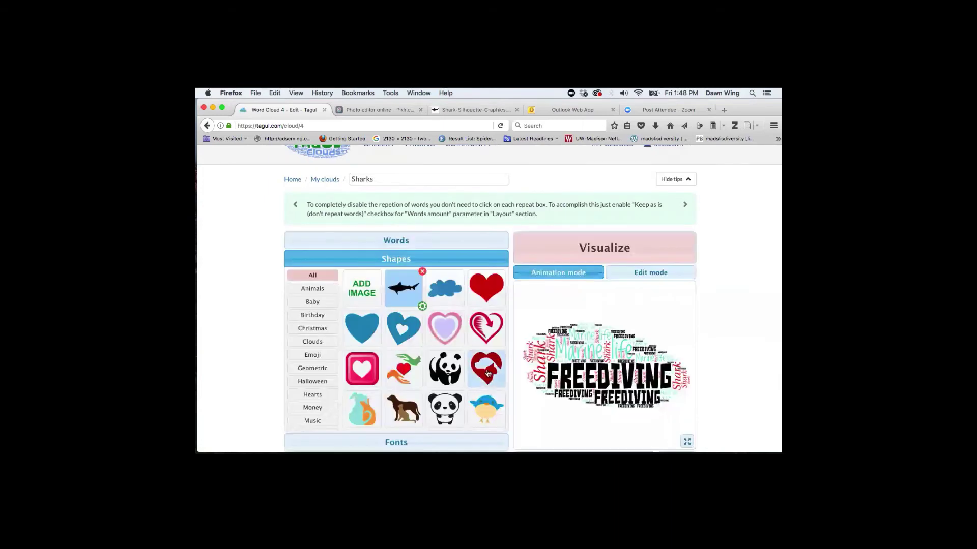
left_click(592, 250)
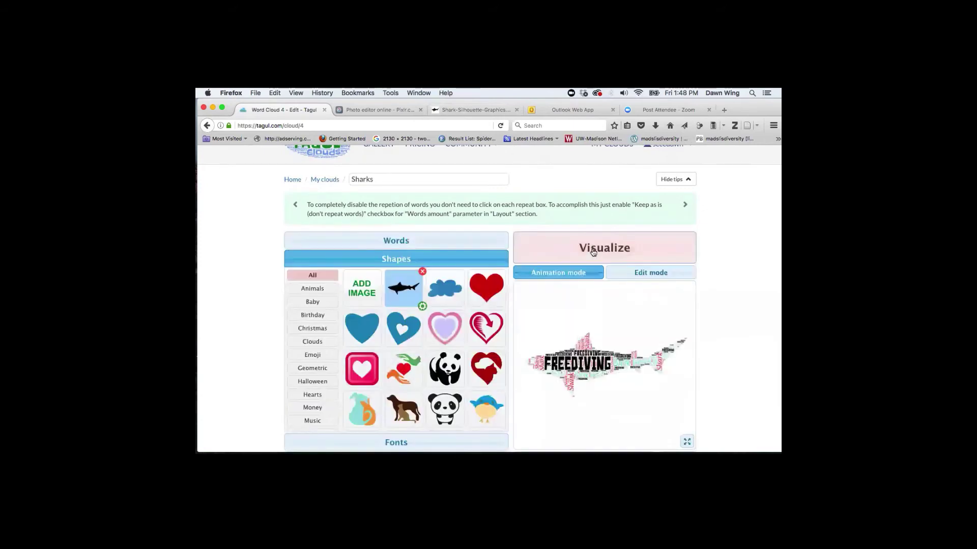
- Save the changes to the Sharks word cloud and open the list of saved clouds
scroll(579, 403, "down", 2)
scroll(579, 404, "down", 2)
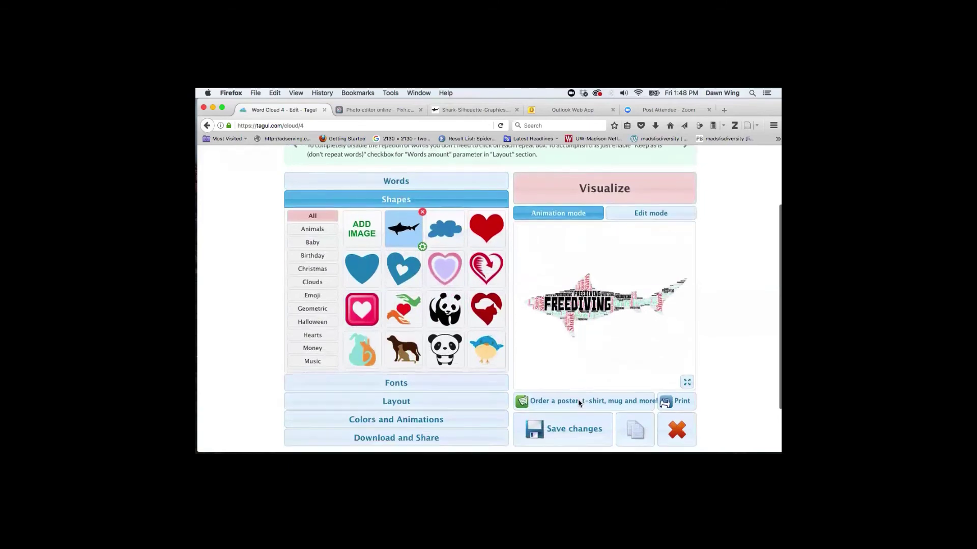
left_click(579, 404)
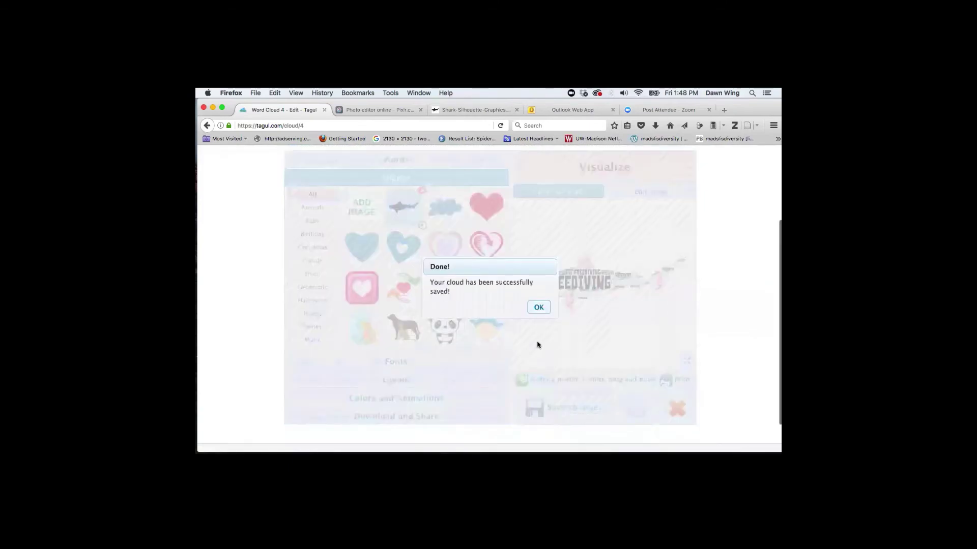
left_click(538, 307)
scroll(536, 308, "up", 5)
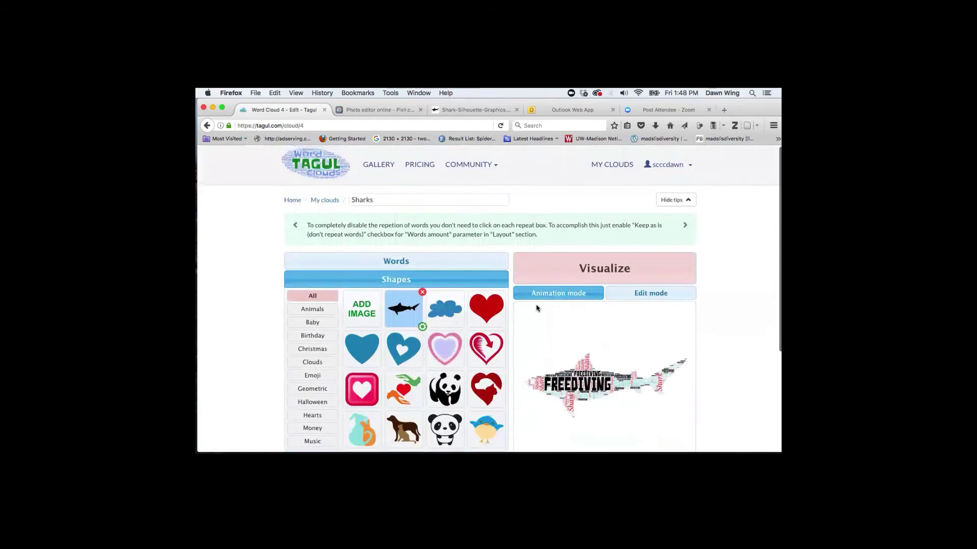
left_click(611, 168)
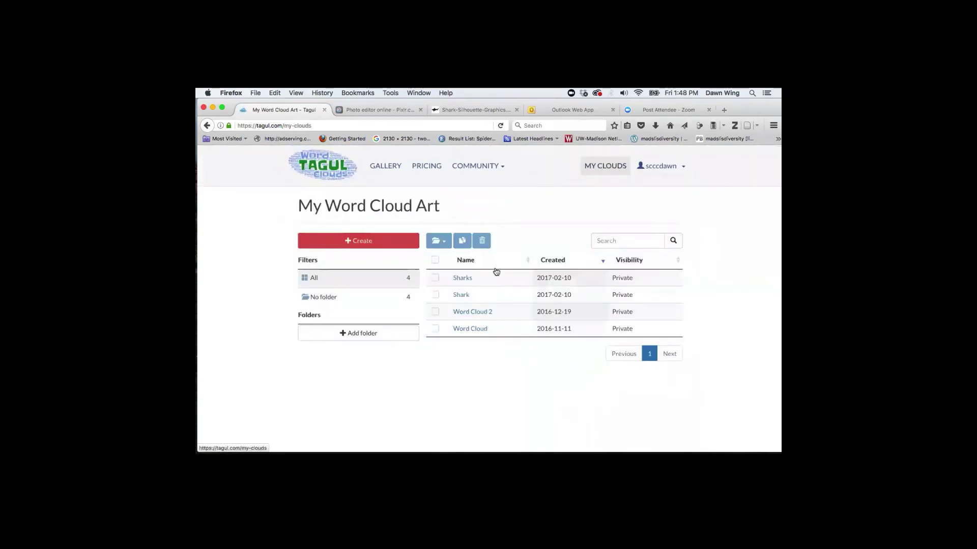
- Open the saved Sharks word cloud for editing, bring up its print settings and cancel without printing
left_click(467, 278)
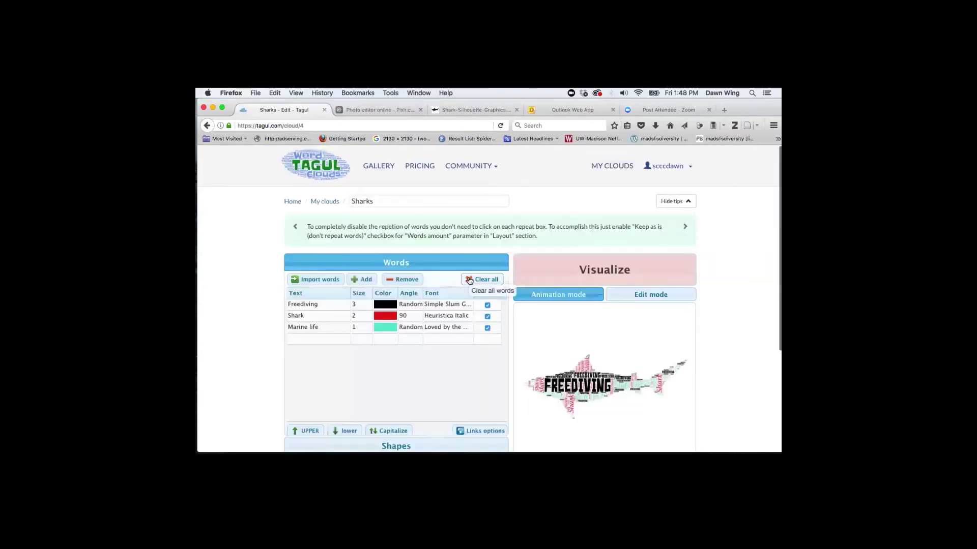
scroll(467, 279, "down", 5)
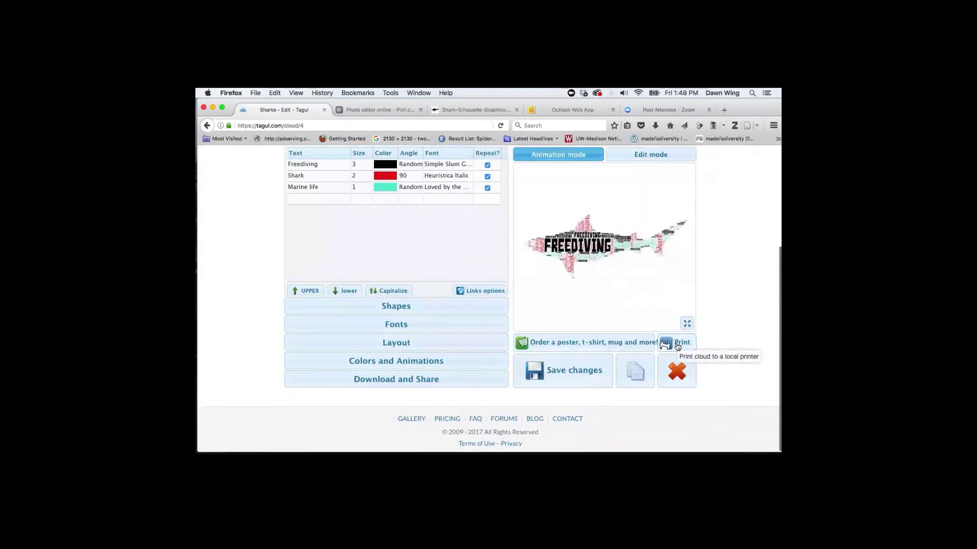
left_click(679, 345)
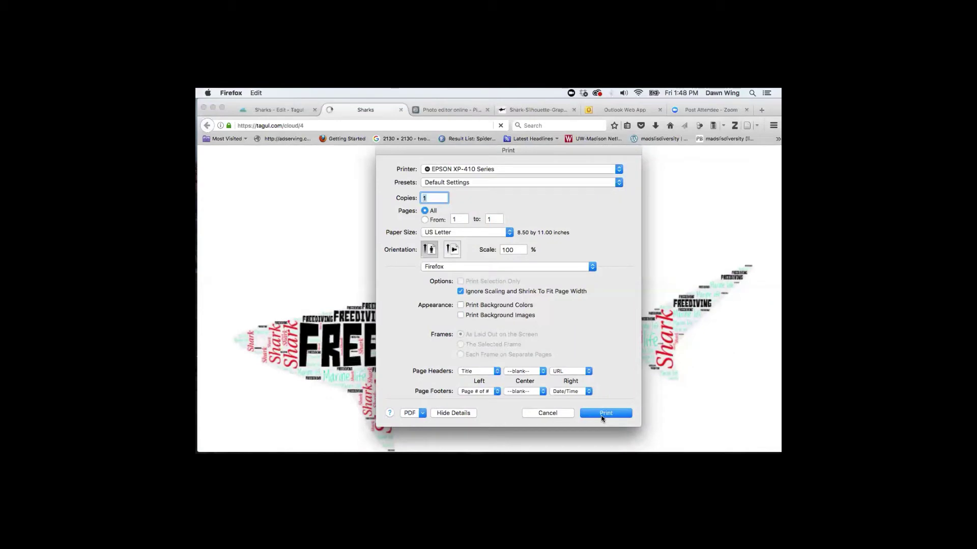
left_click(558, 414)
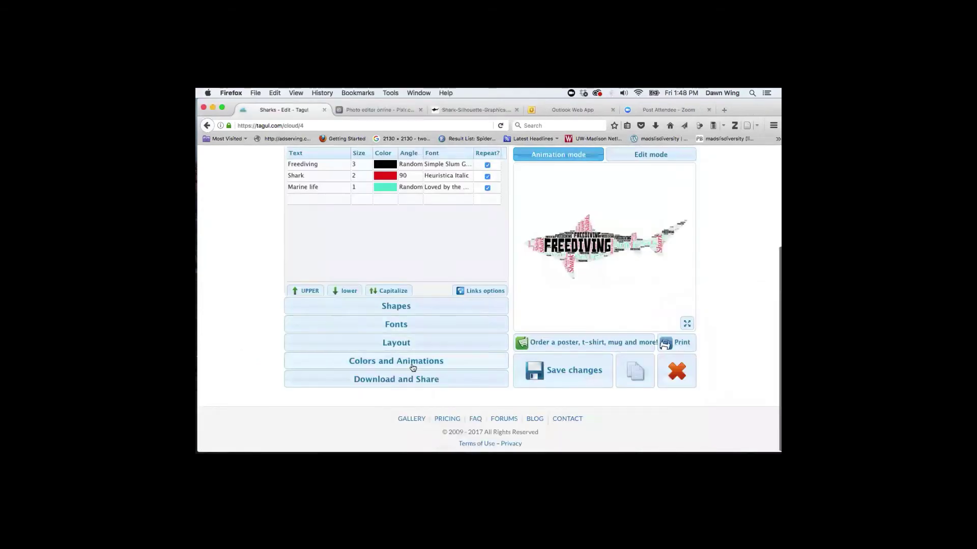
- Download the Sharks word cloud as a standard-quality PNG image and save the file to the computer
left_click(403, 383)
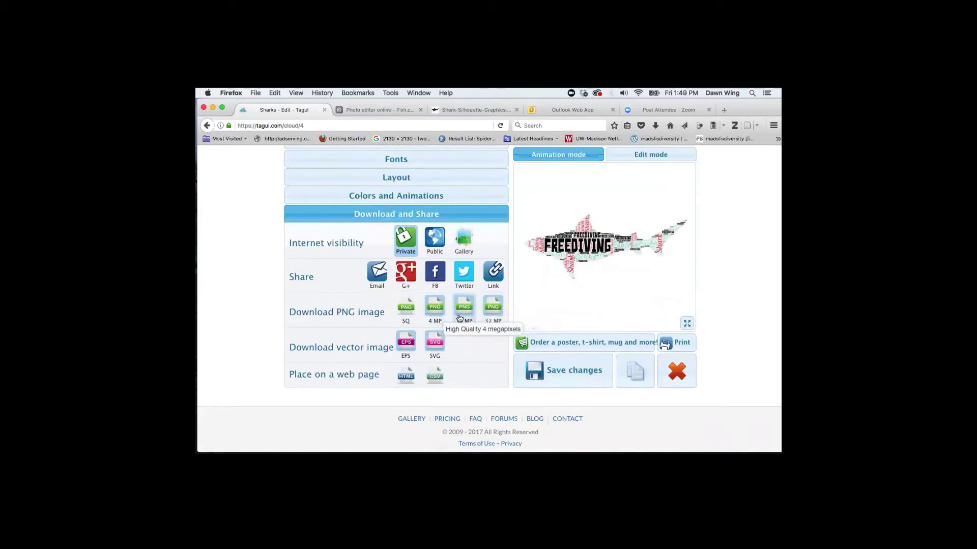
left_click(409, 316)
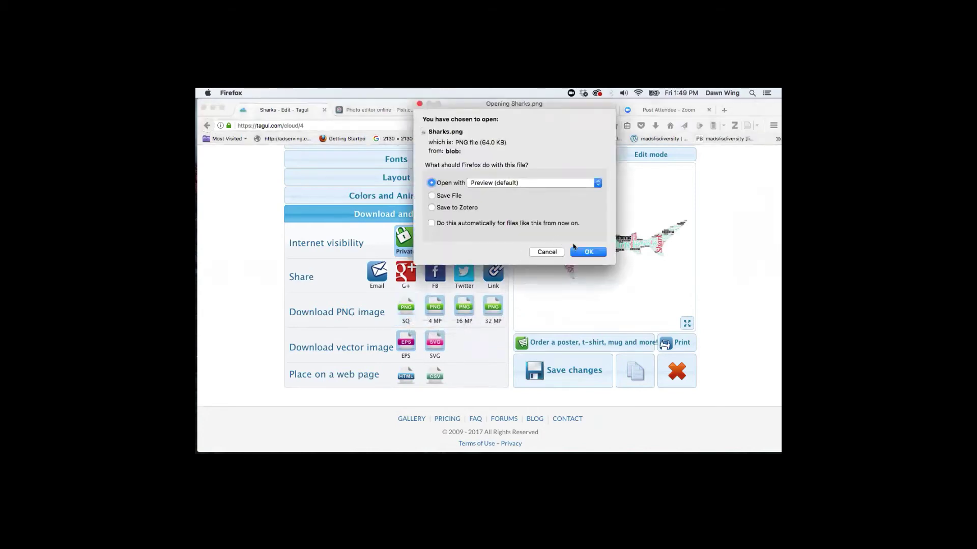
left_click(437, 196)
left_click(583, 253)
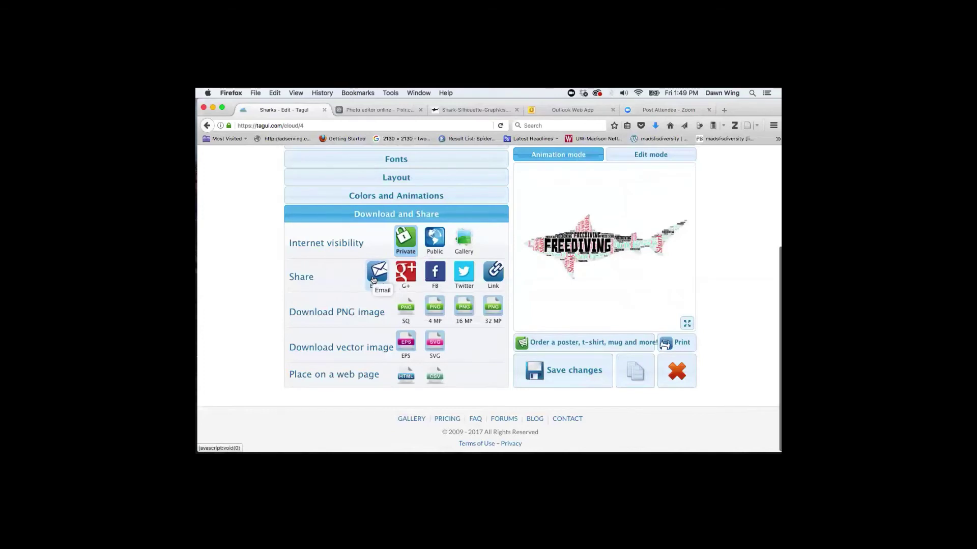
- Switch to the Pixlr website in the other browser tab and launch the Pixlr Editor web app
scroll(376, 280, "up", 1)
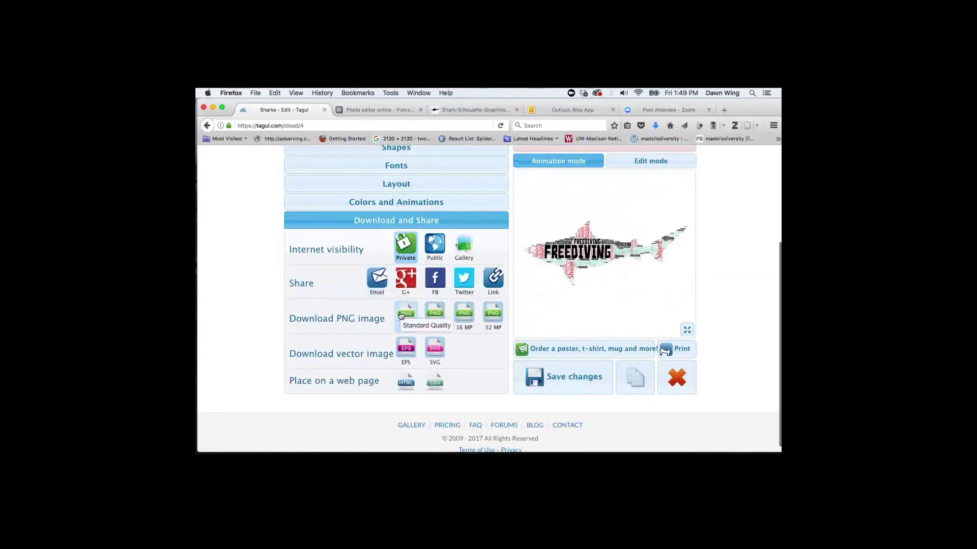
scroll(402, 315, "up", 3)
scroll(625, 299, "up", 3)
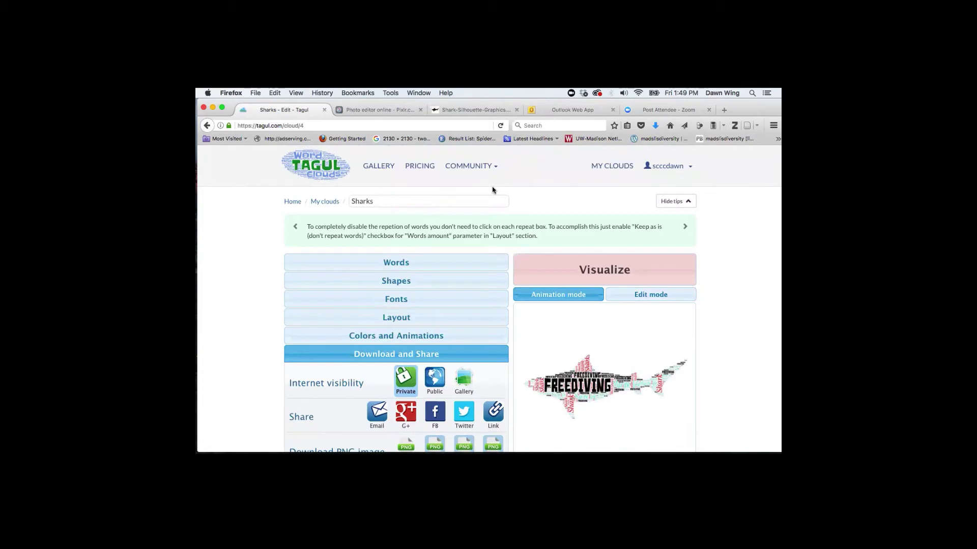
left_click(385, 111)
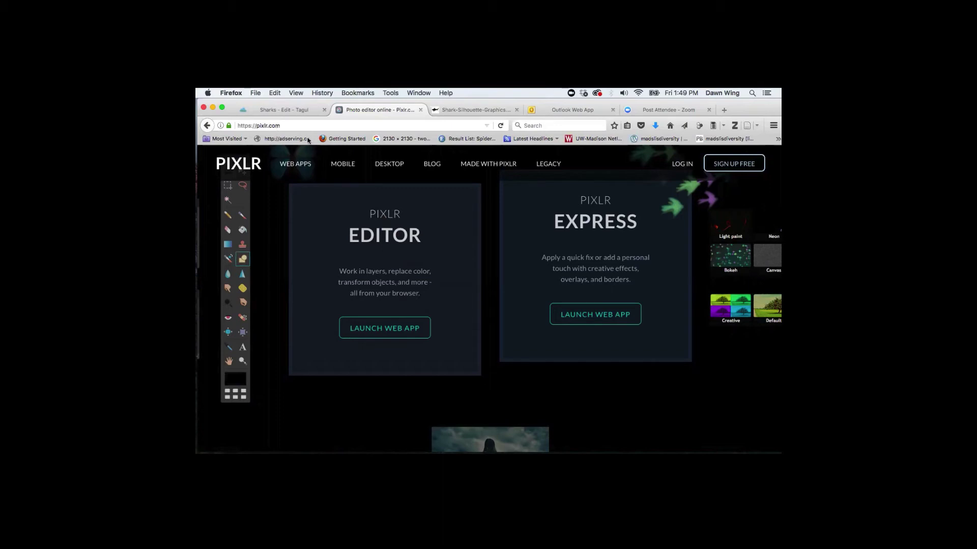
scroll(382, 189, "up", 1)
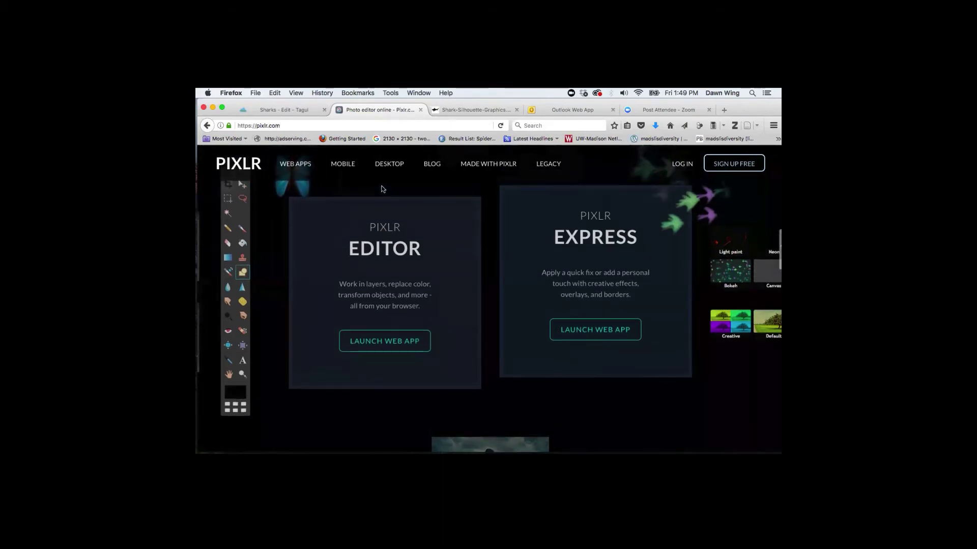
scroll(383, 189, "up", 10)
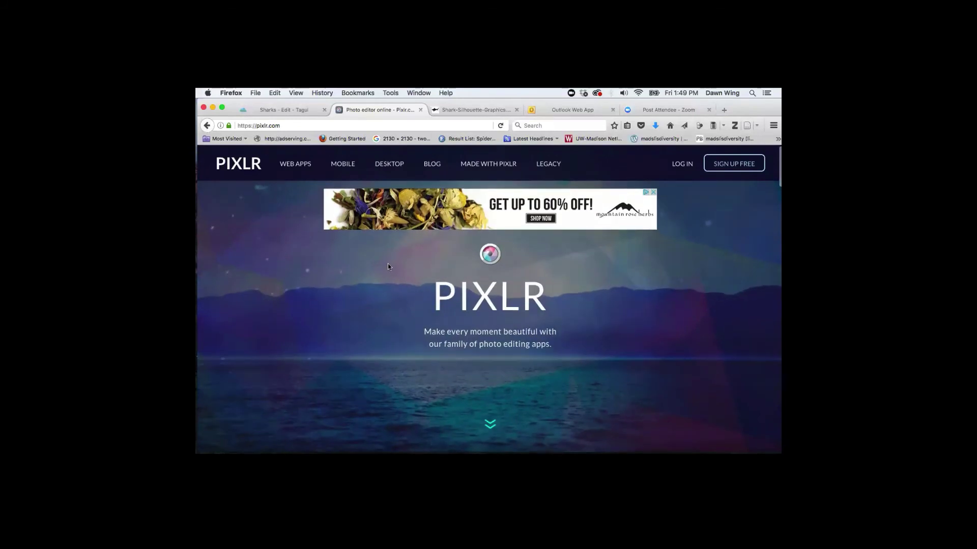
scroll(387, 265, "down", 8)
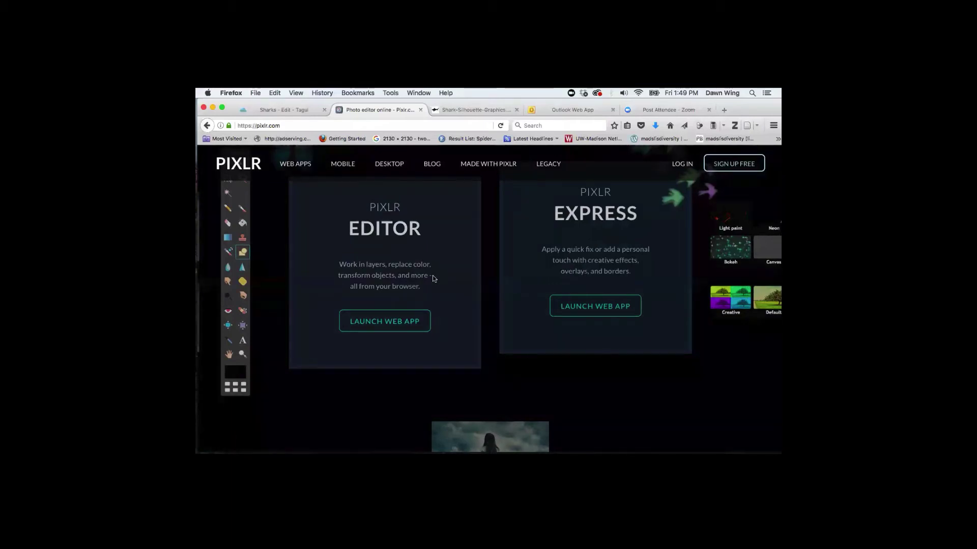
left_click(397, 325)
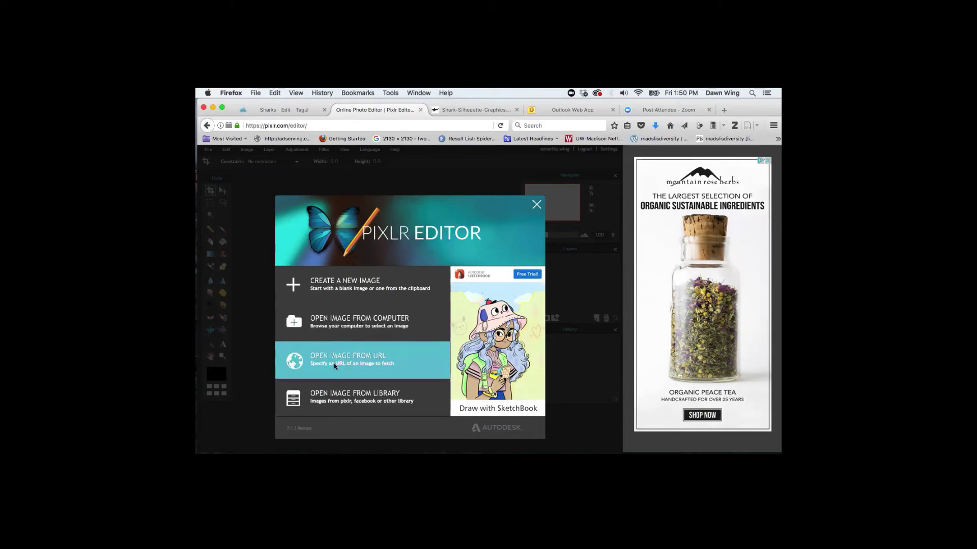
- Open the blackout poem image from the folder New folder in the Pixlr image library
left_click(294, 400)
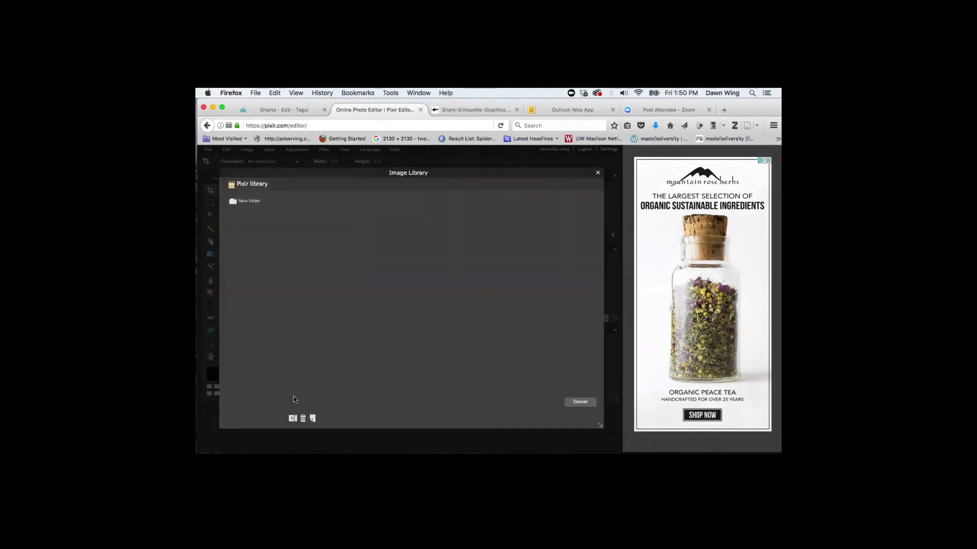
left_click(245, 201)
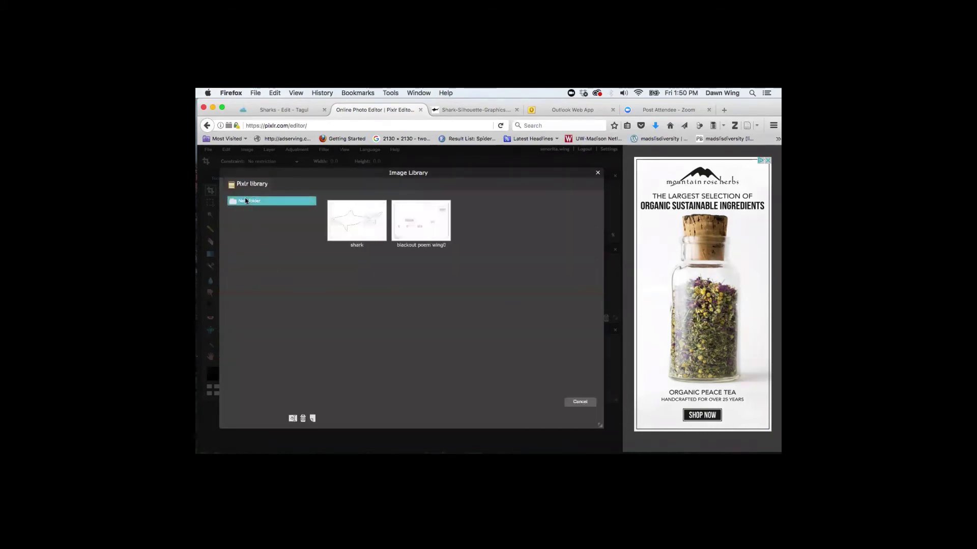
left_click(424, 230)
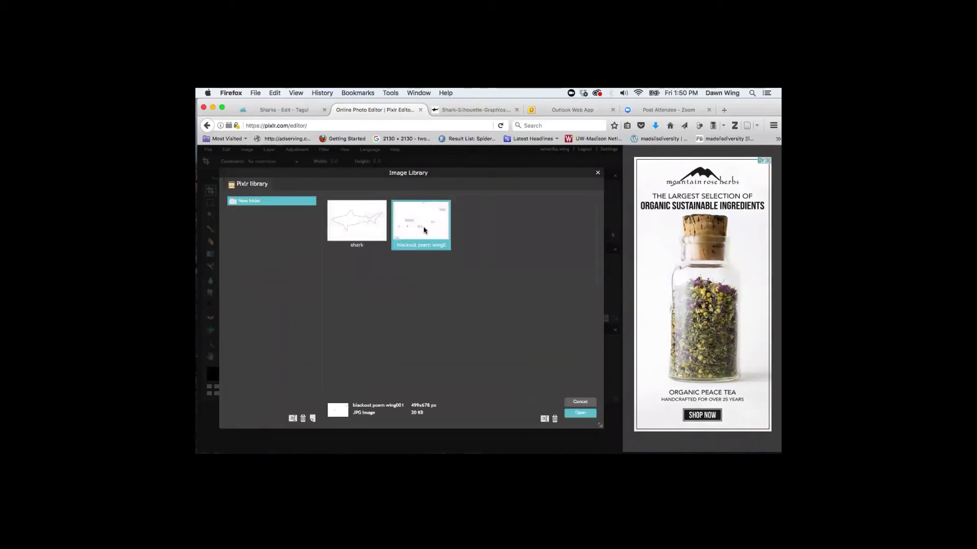
left_click(580, 413)
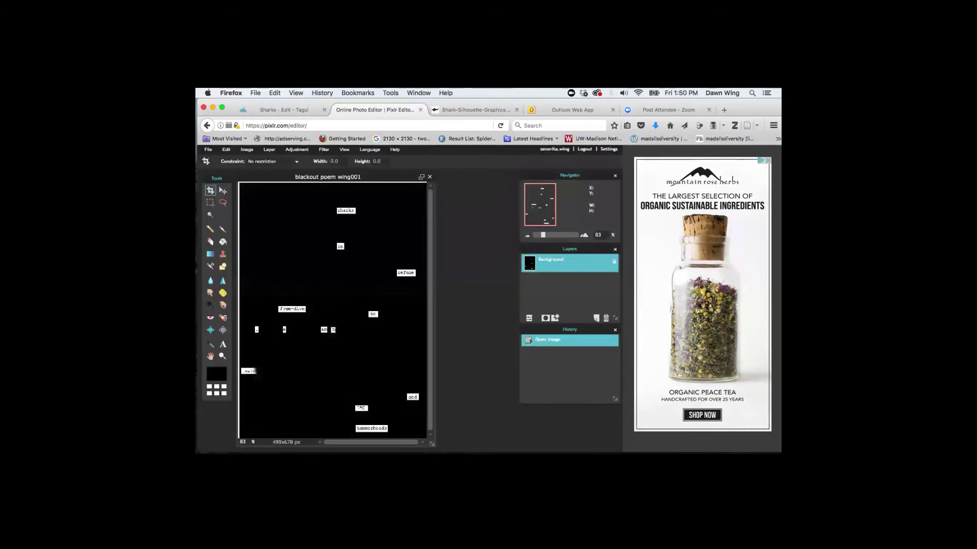
left_click(208, 149)
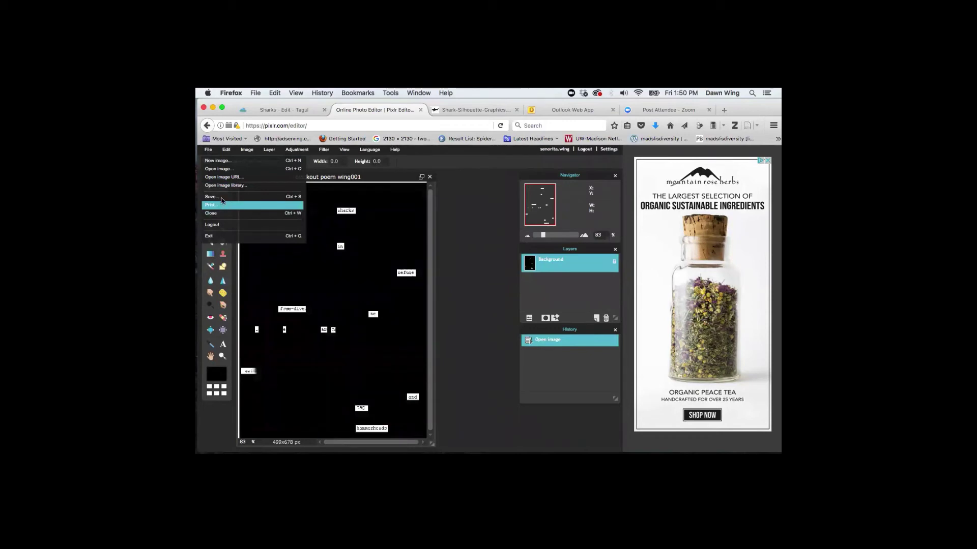
left_click(222, 172)
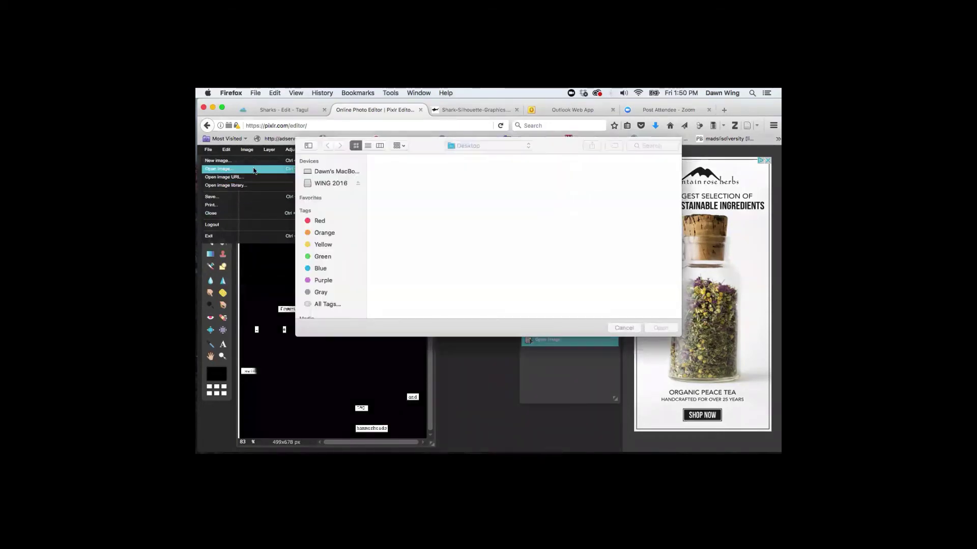
left_click(624, 328)
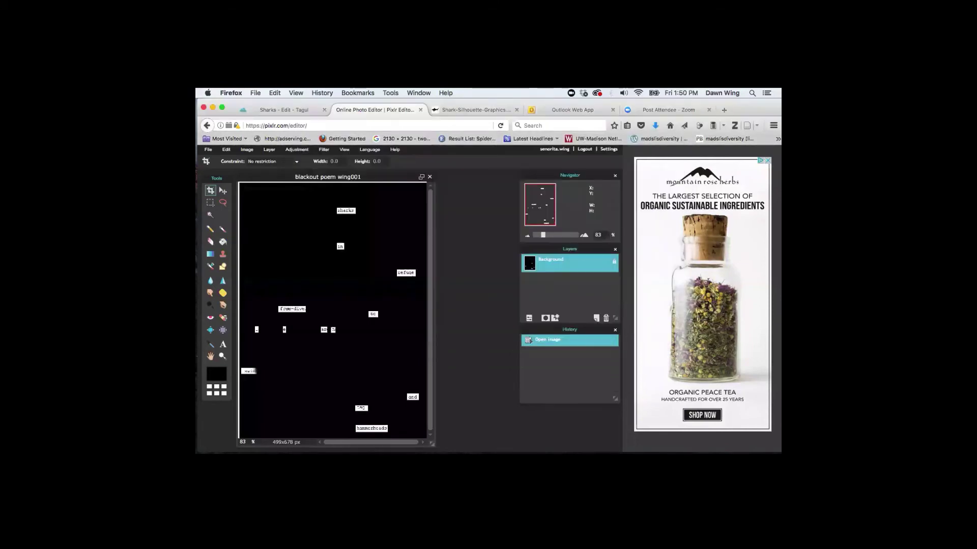
- Open the shark image from the folder New folder in the Pixlr image library
left_click(208, 150)
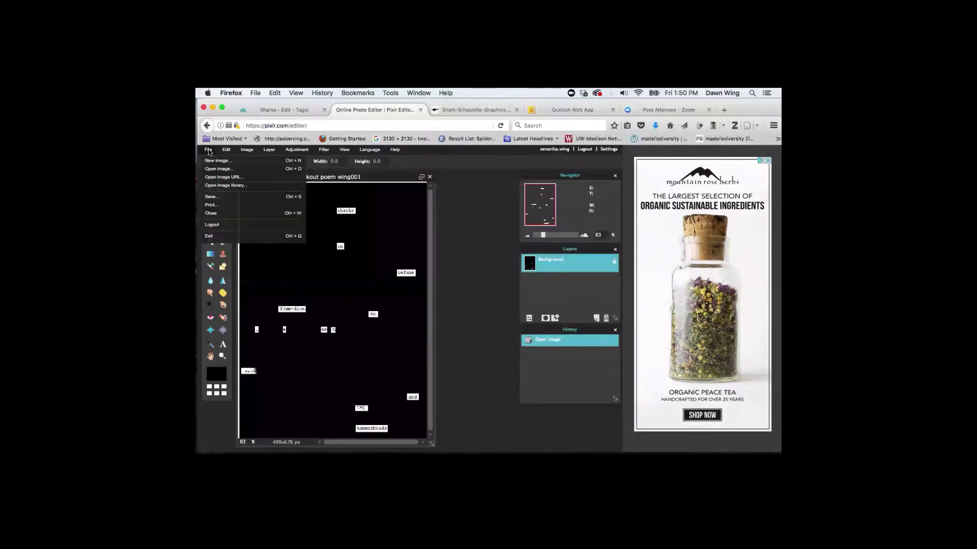
left_click(220, 185)
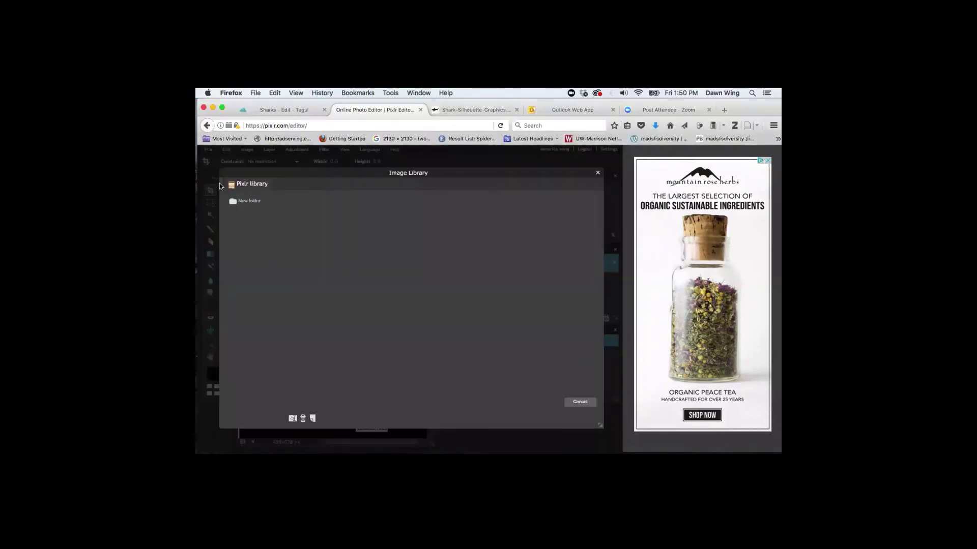
left_click(259, 202)
left_click(351, 228)
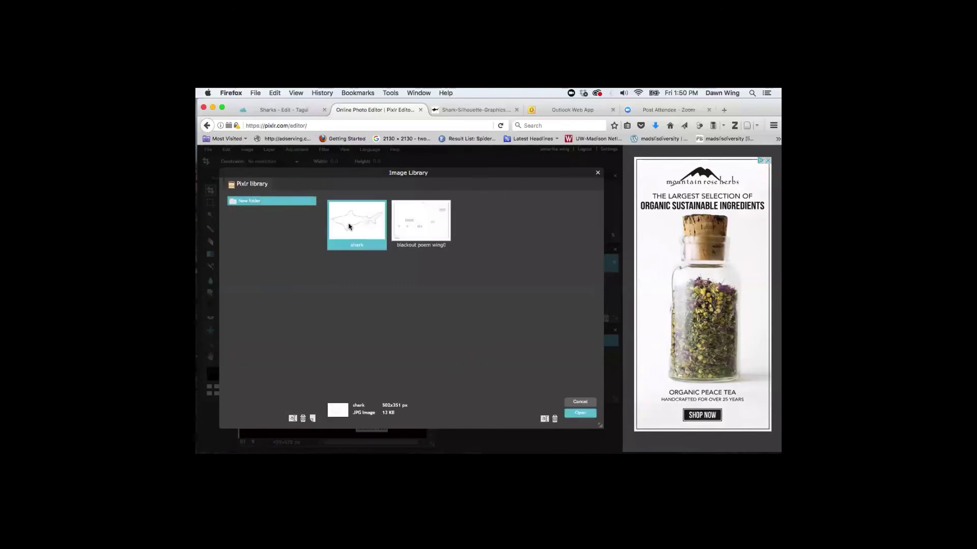
left_click(579, 413)
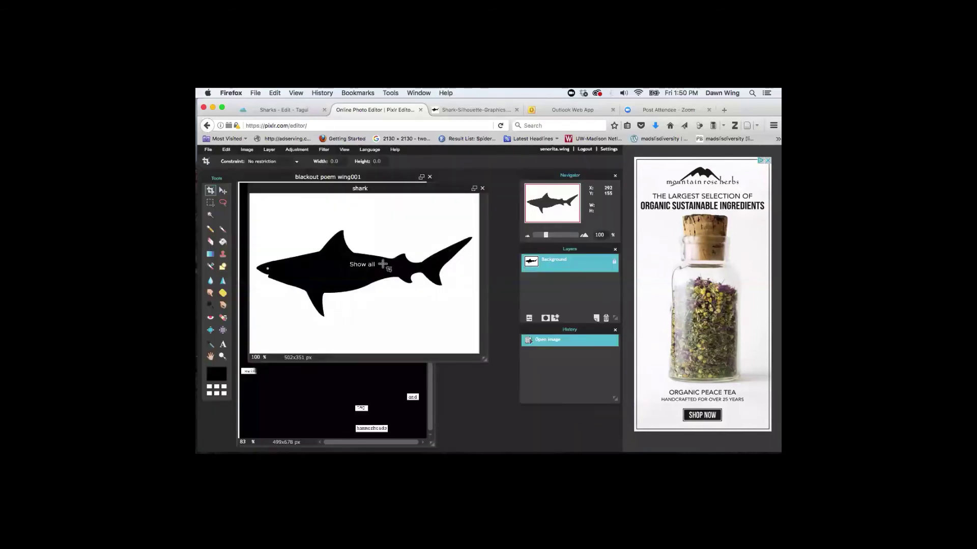
- Unlock the shark image's background layer and reposition its window over the blackout poem
mouse_move(326, 190)
left_mouse_down()
mouse_move(351, 203)
mouse_move(340, 203)
left_mouse_up()
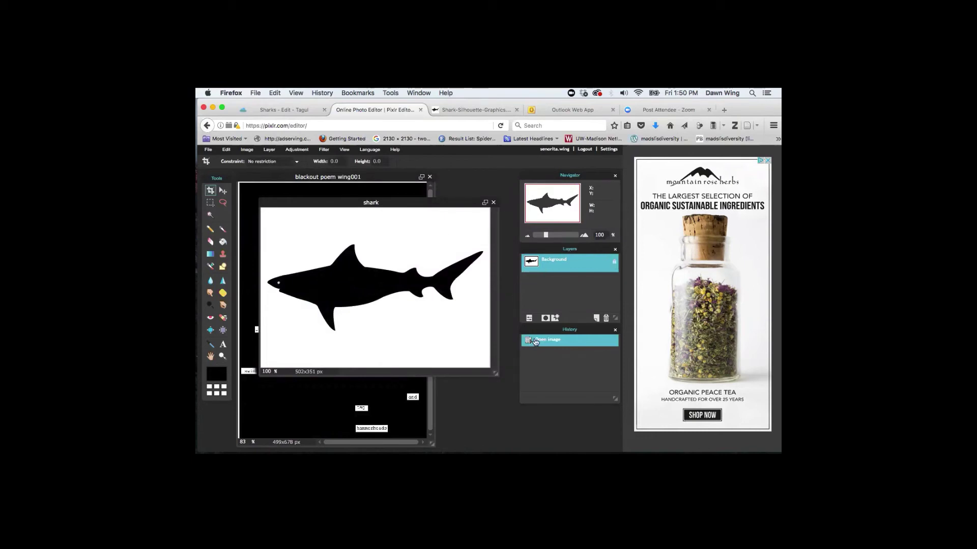
double_click(614, 264)
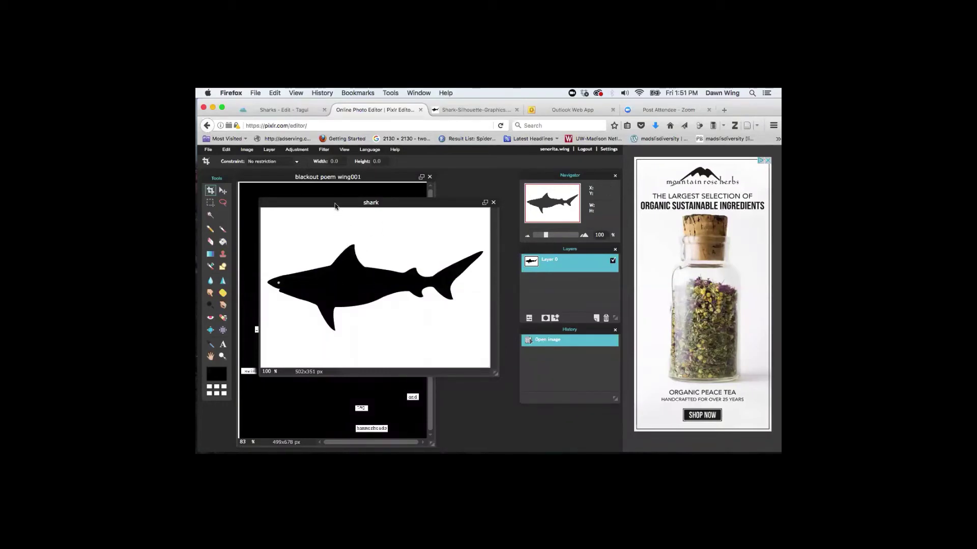
left_click_drag(333, 202, 369, 205)
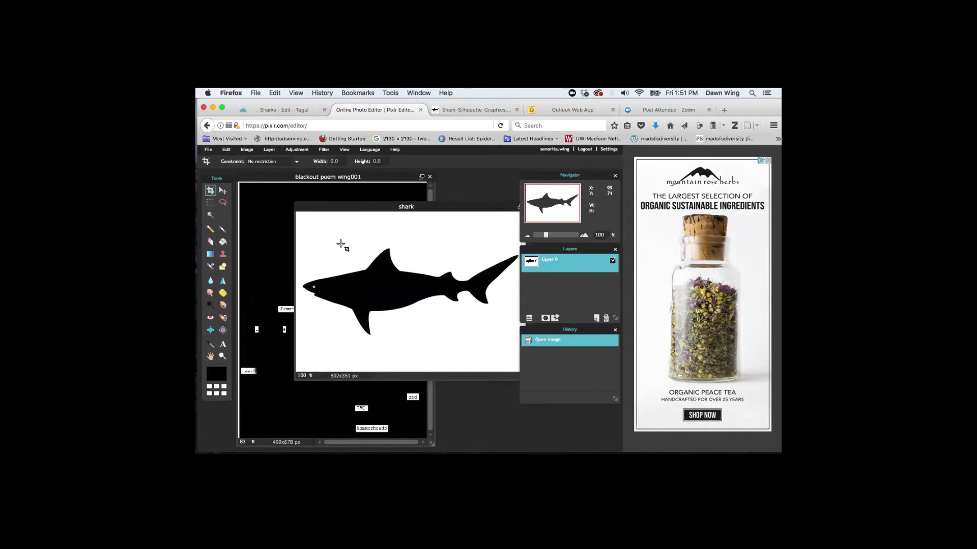
- Select the white background around the shark with the Wand tool and cut it out
left_click(209, 215)
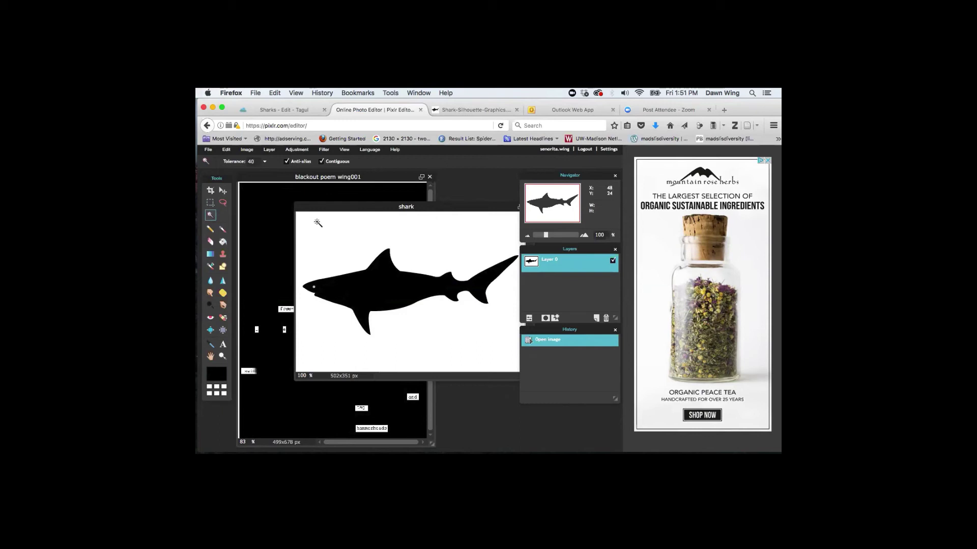
left_click(317, 223)
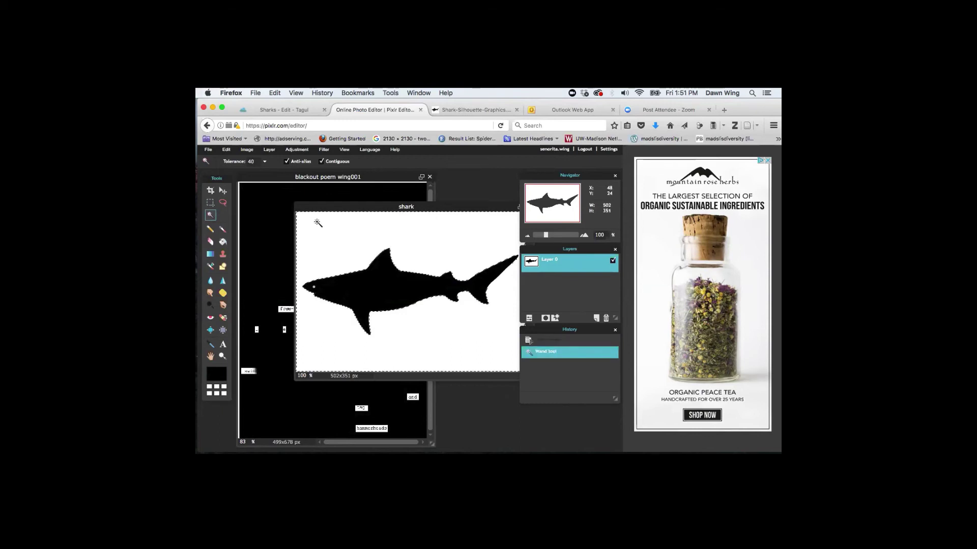
left_click(226, 149)
left_click(231, 181)
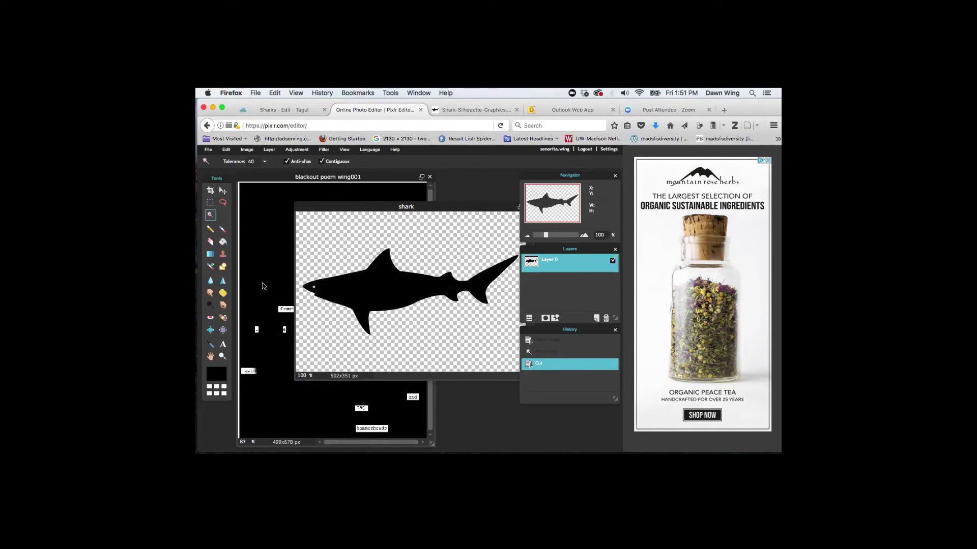
- Set the main color to white and fill the black shark silhouette with the Paint bucket tool
left_click(222, 243)
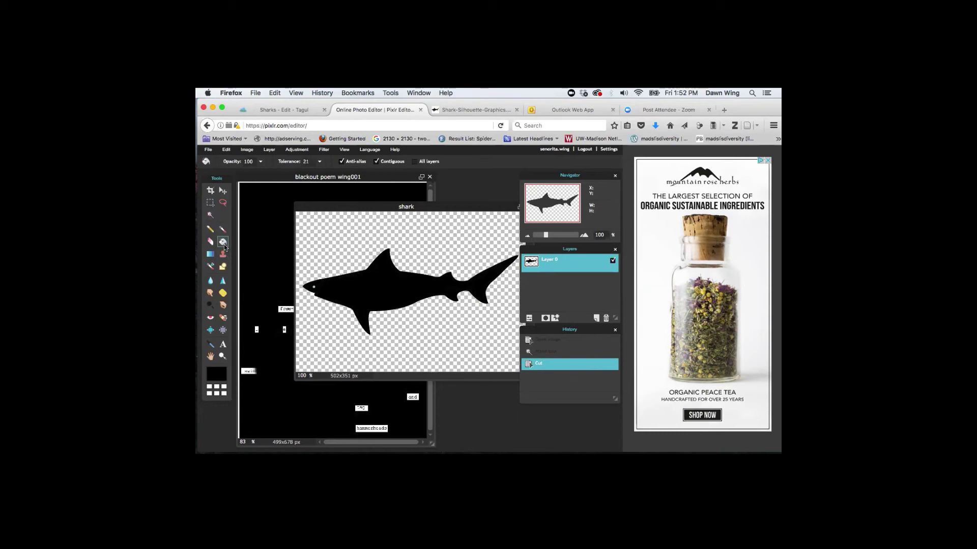
left_click(209, 389)
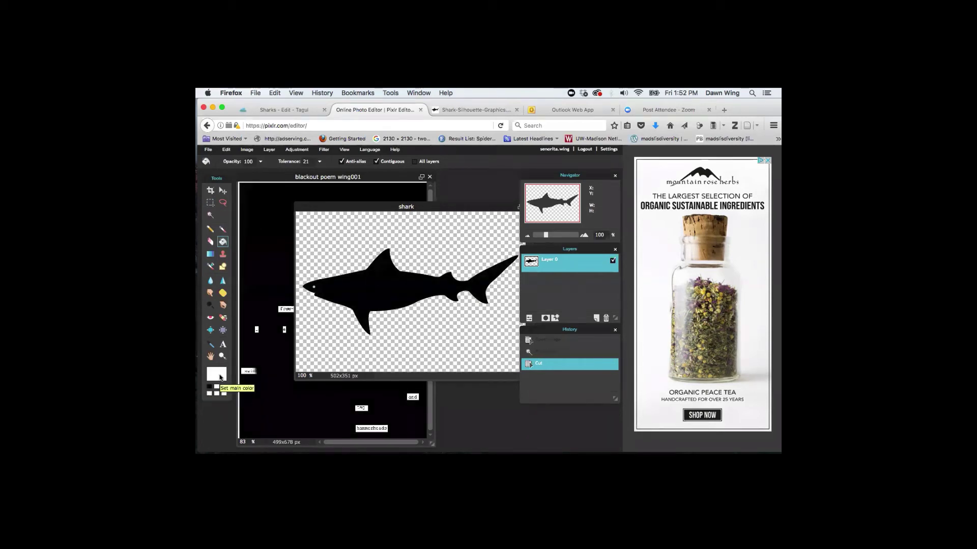
left_click(342, 279)
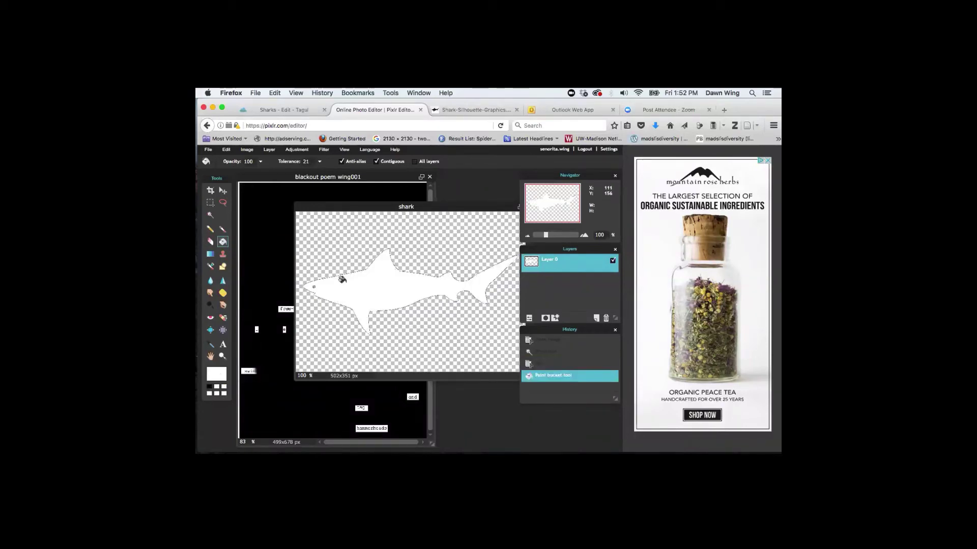
- Copy the entire white shark cutout and paste it as a new layer into the blackout poem image
left_click(226, 150)
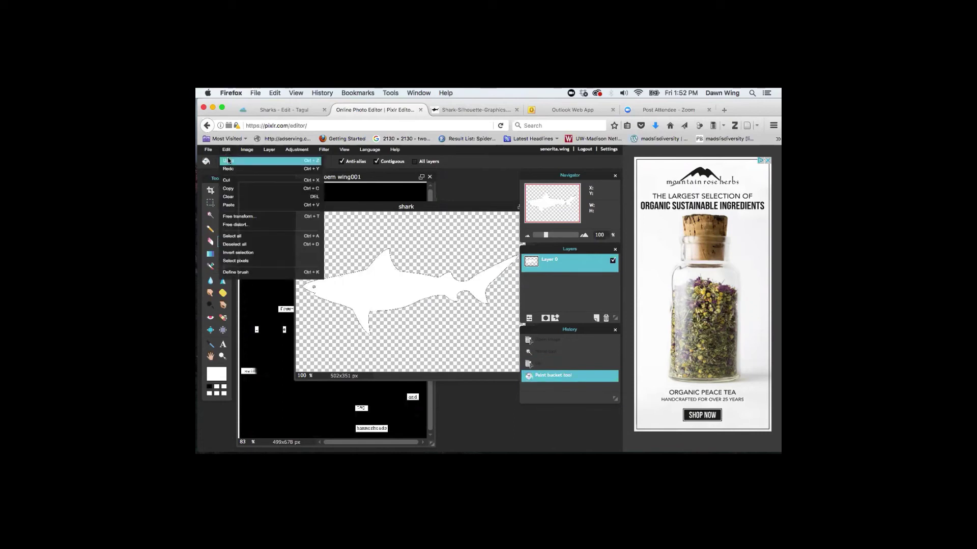
left_click(233, 236)
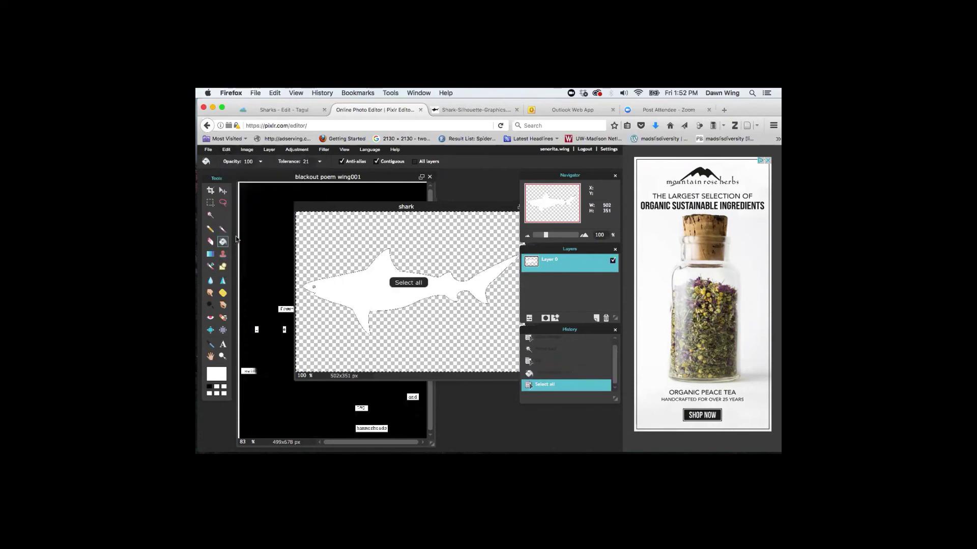
left_click(226, 150)
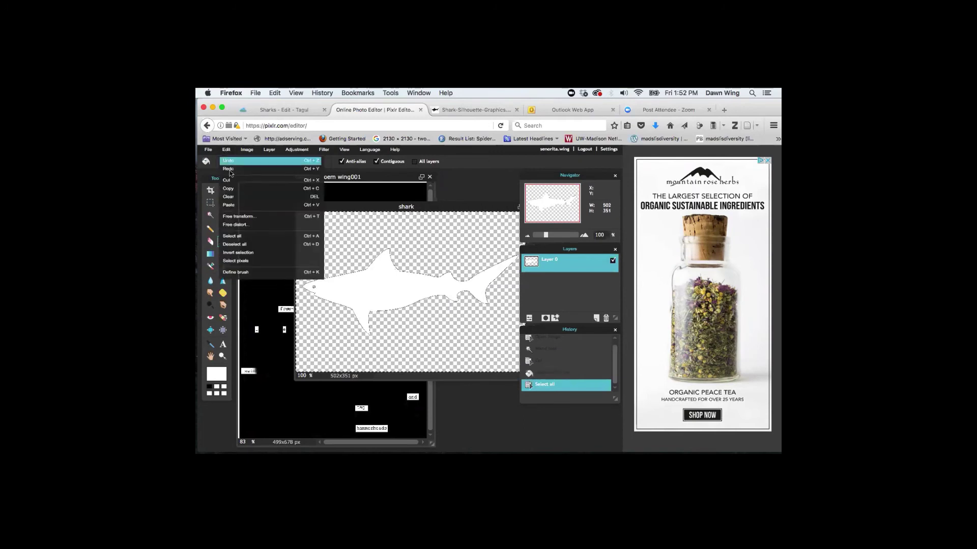
left_click(234, 187)
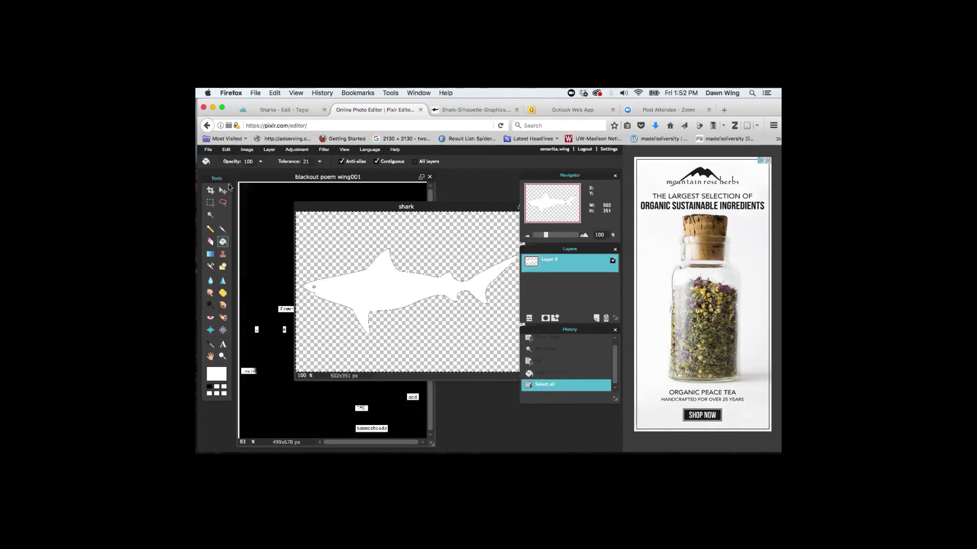
left_click(252, 200)
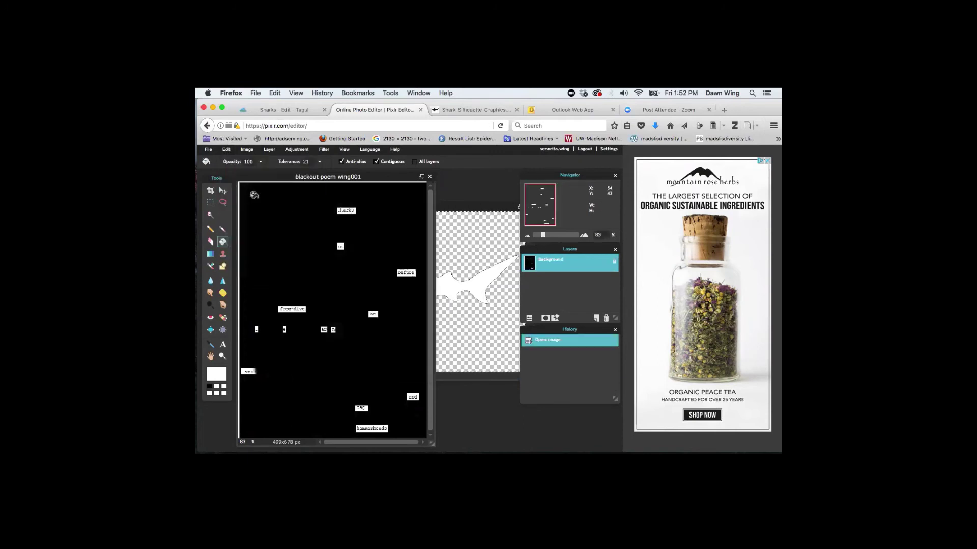
left_click(226, 150)
left_click(228, 205)
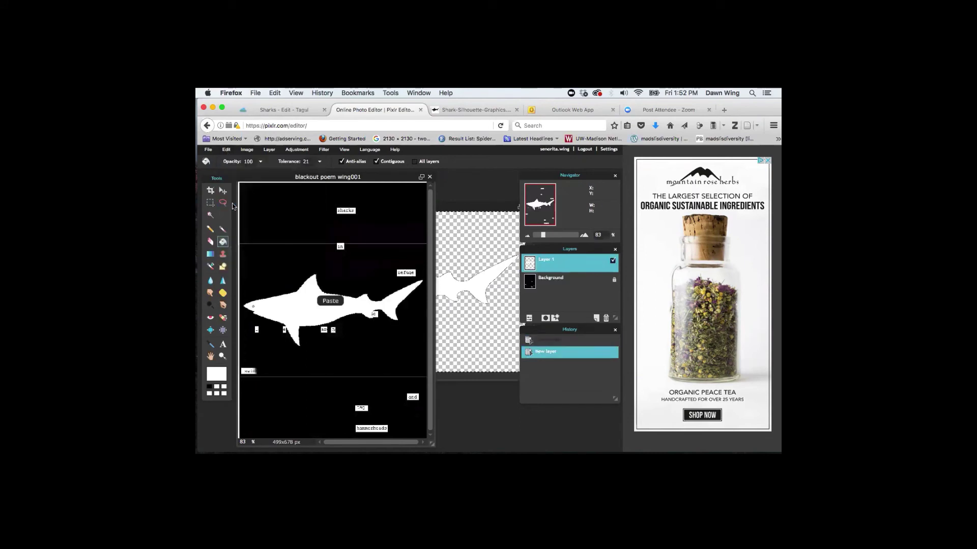
- Free transform the pasted shark: shrink it, rotate it slightly and place it near the poem's upper-left edge, below the word sharks
left_click(227, 151)
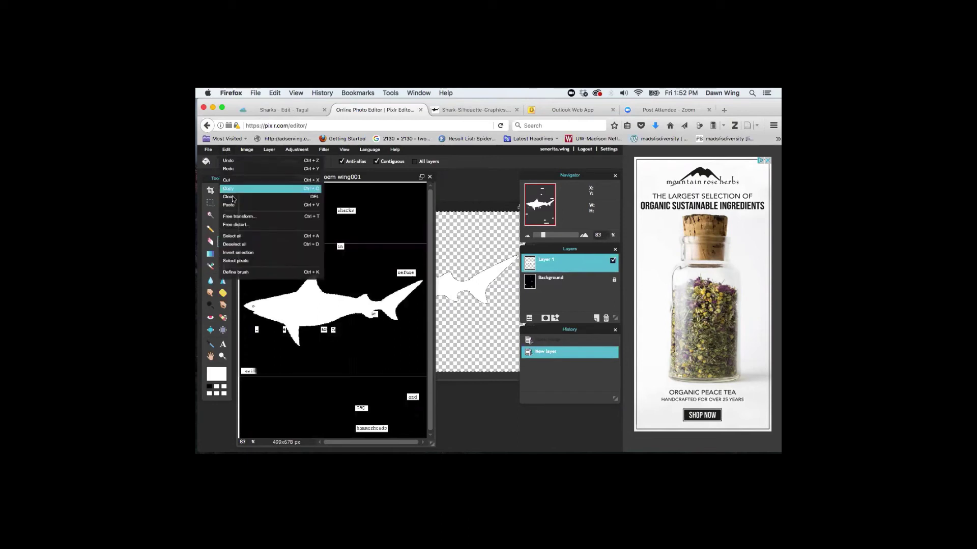
left_click(232, 216)
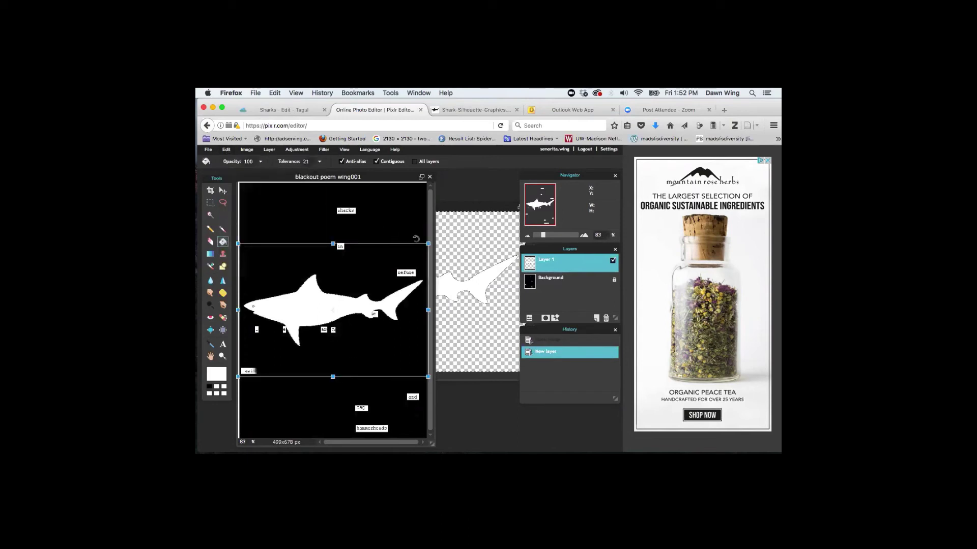
left_click_drag(429, 244, 404, 267)
left_click_drag(314, 303, 251, 257)
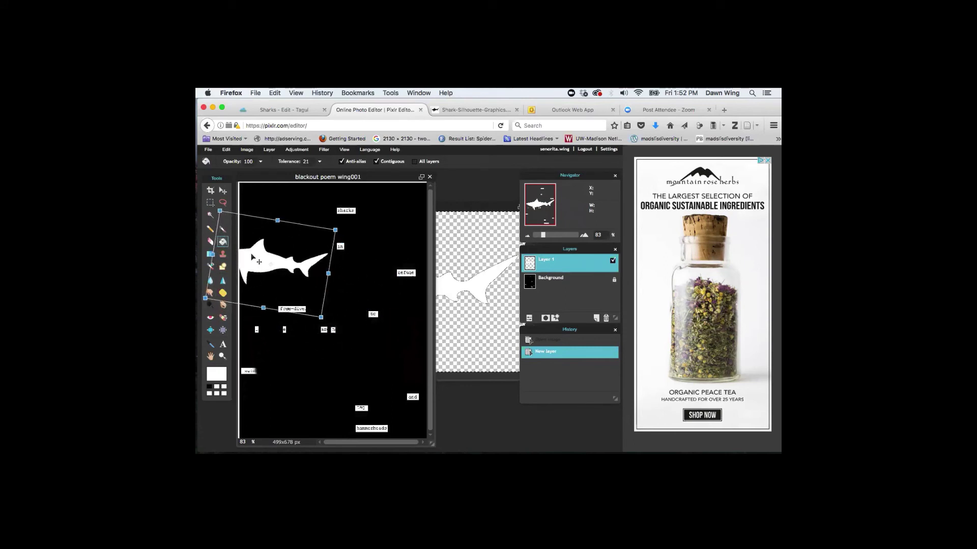
key("Return")
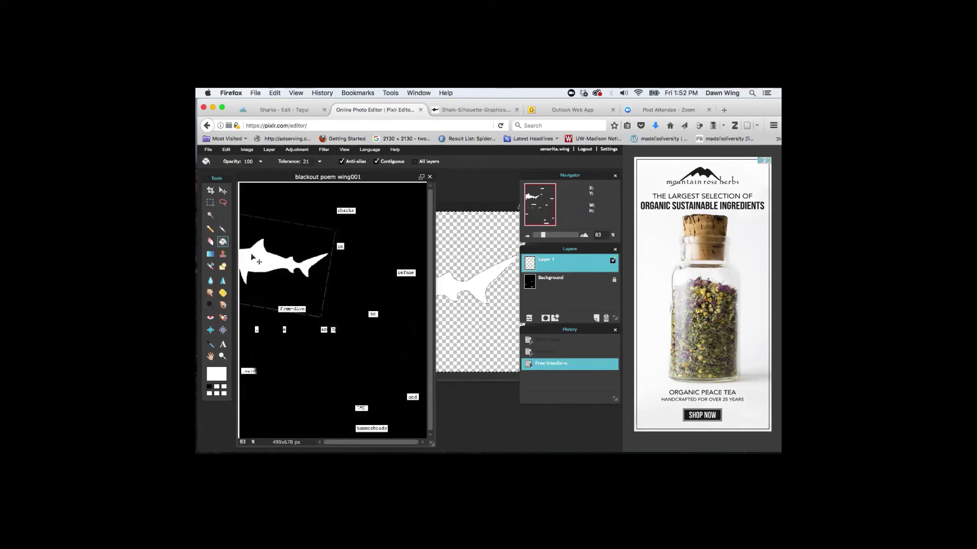
- Save the combined poem image to the computer in JPEG format, keeping its file name and the Desktop location
left_click(208, 150)
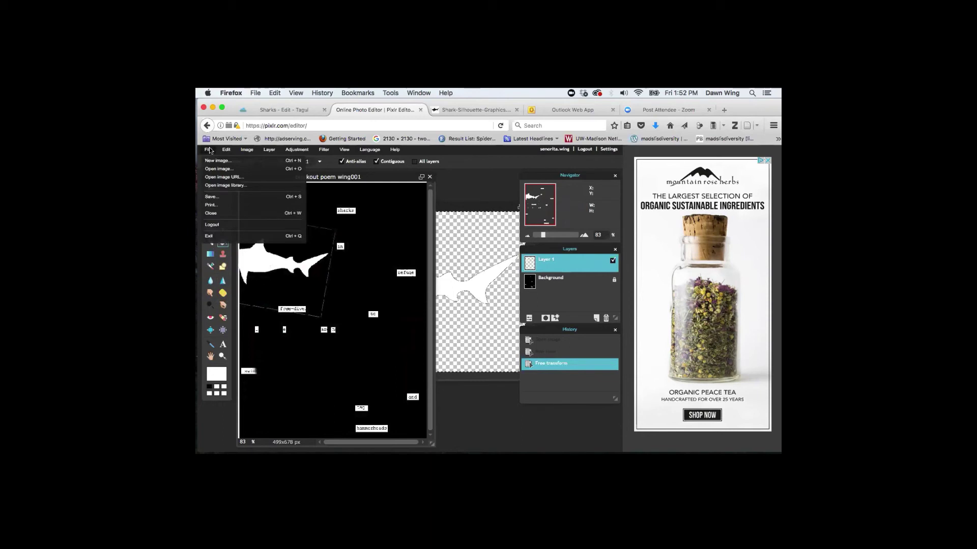
left_click(211, 196)
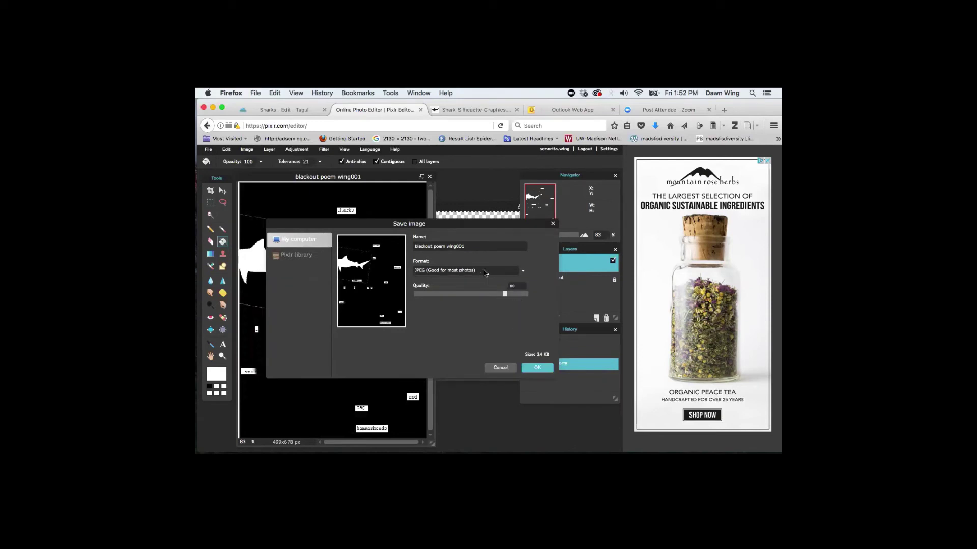
left_click(523, 271)
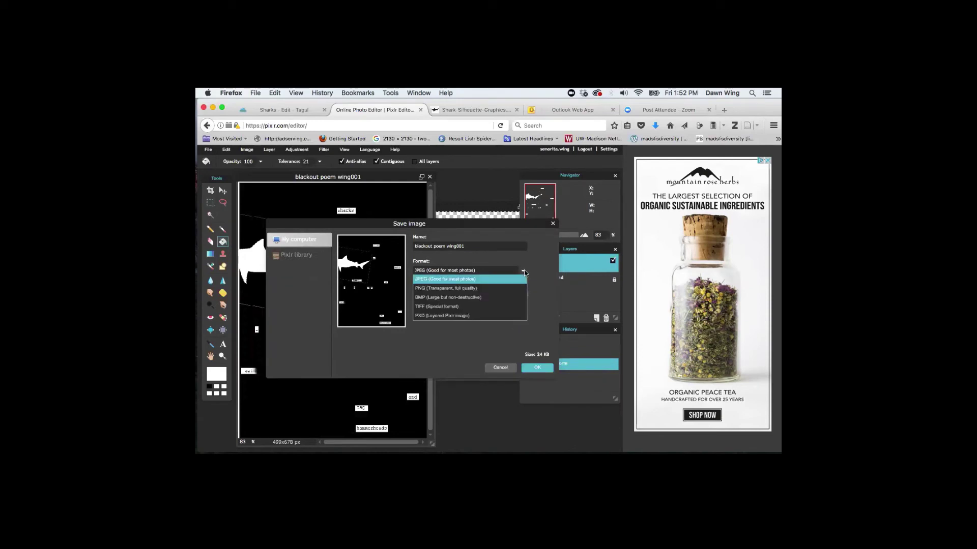
left_click(494, 279)
left_click(533, 367)
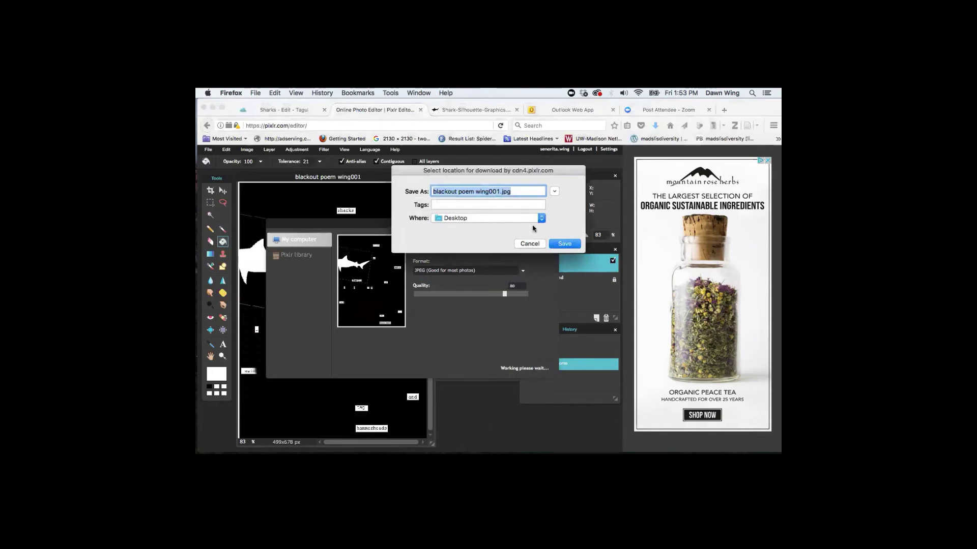
left_click(558, 243)
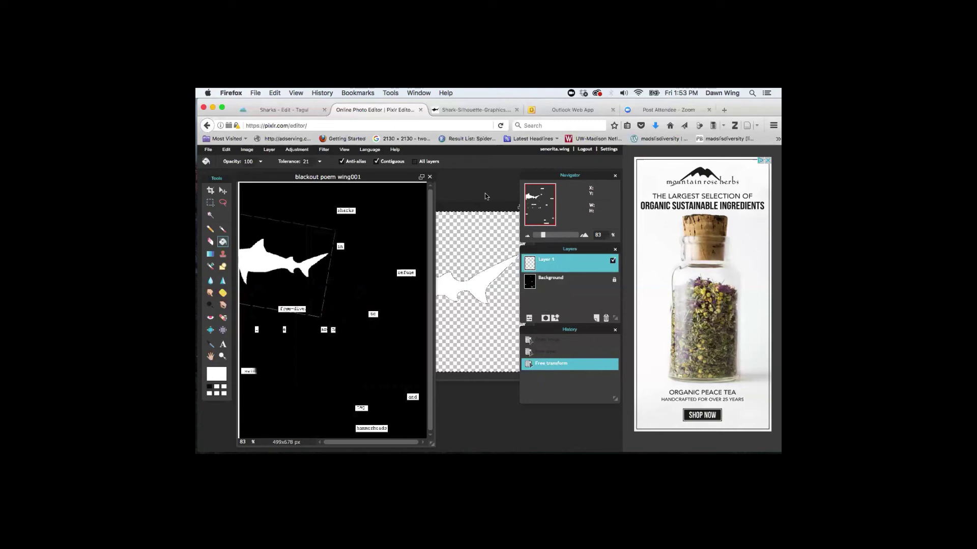
- Switch to PowerPoint and reposition the window of the open poetic research presentation
mouse_move(525, 443)
mouse_move(444, 443)
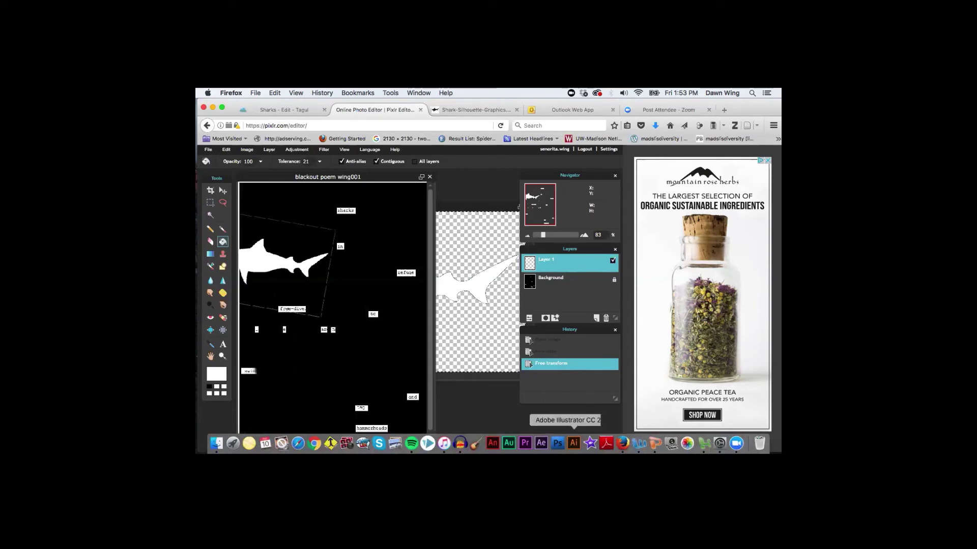
left_click(654, 442)
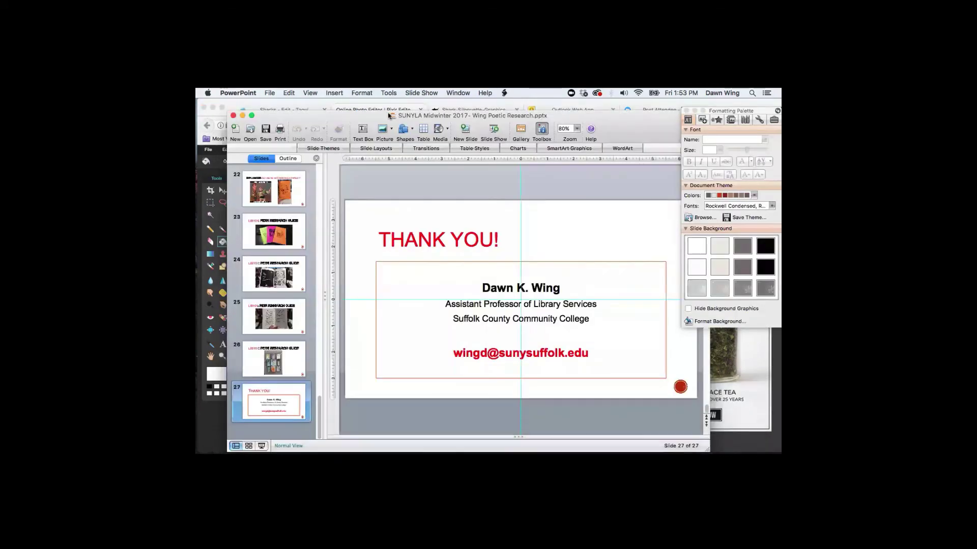
left_click_drag(383, 120, 366, 103)
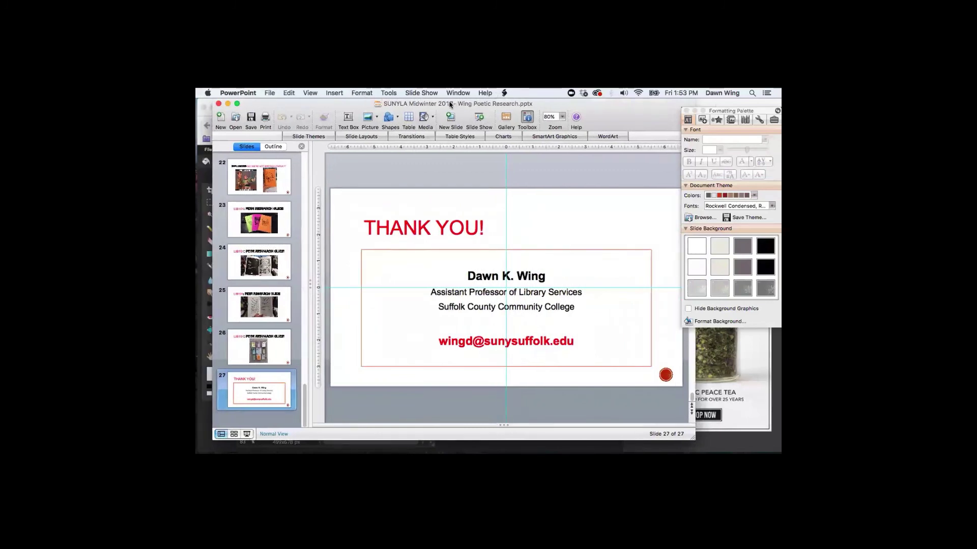
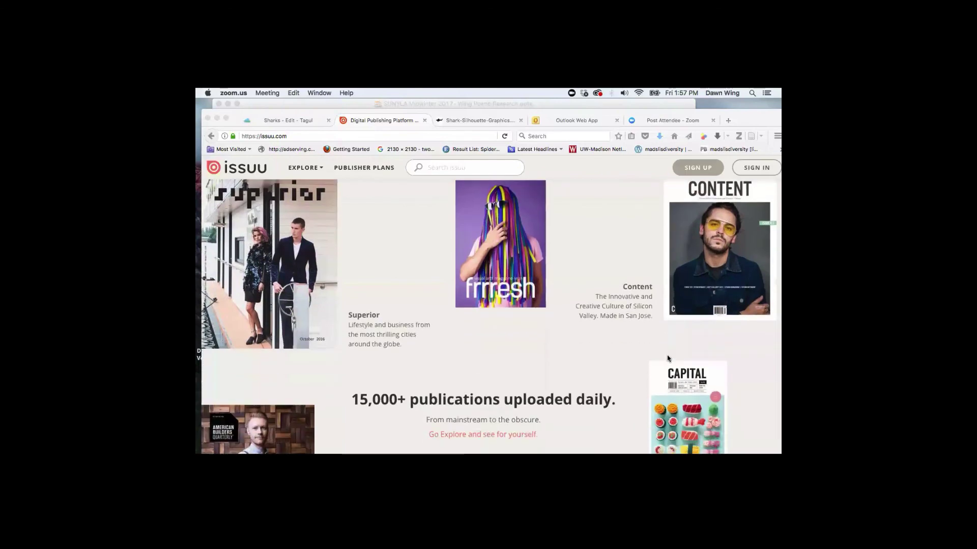
- Look through the issuu home page and search the site for zines
scroll(667, 358, "down", 6)
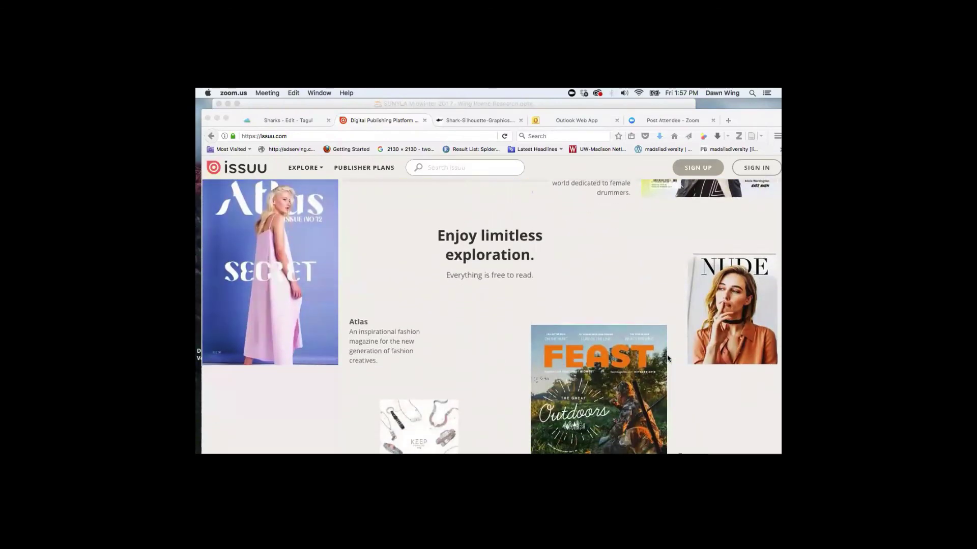
scroll(668, 358, "down", 5)
scroll(668, 358, "down", 9)
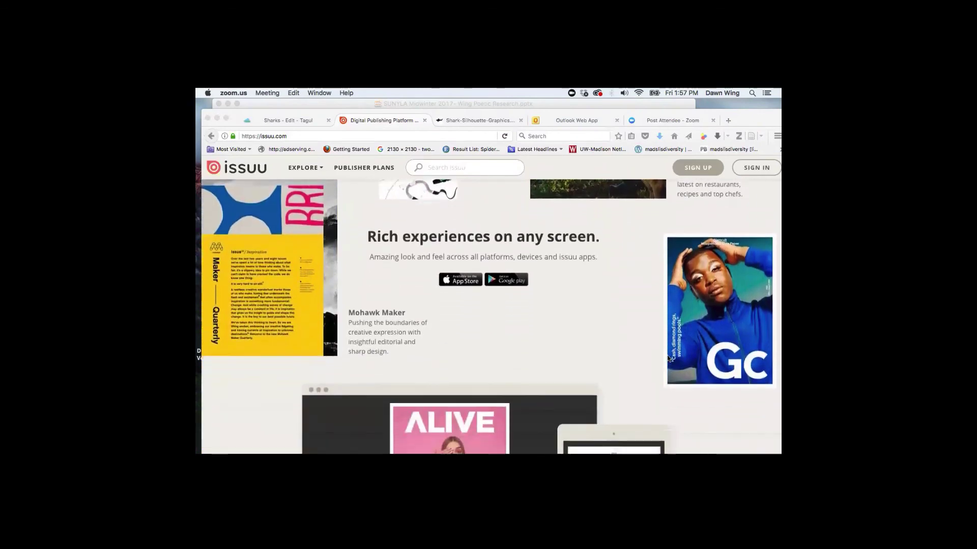
scroll(668, 358, "down", 5)
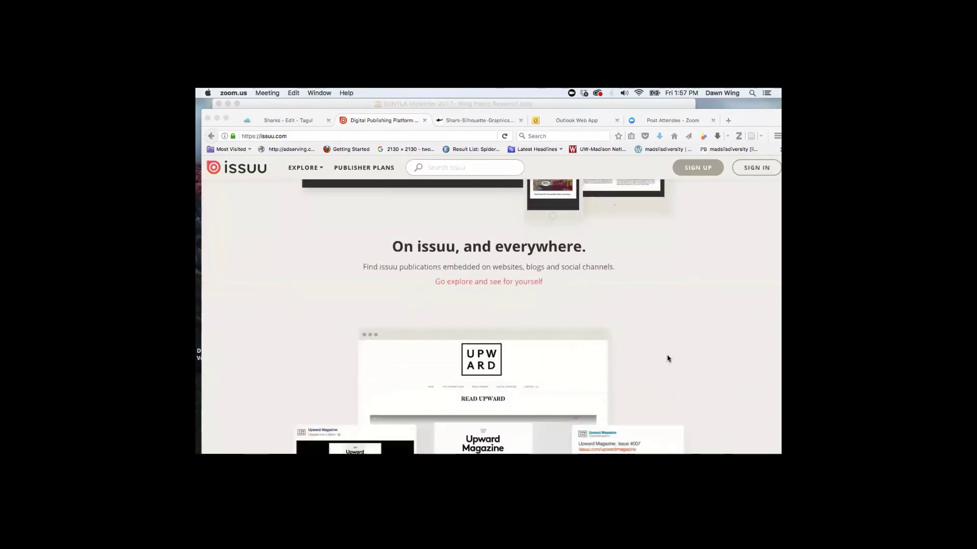
left_click(473, 168)
type("zines")
key("Return")
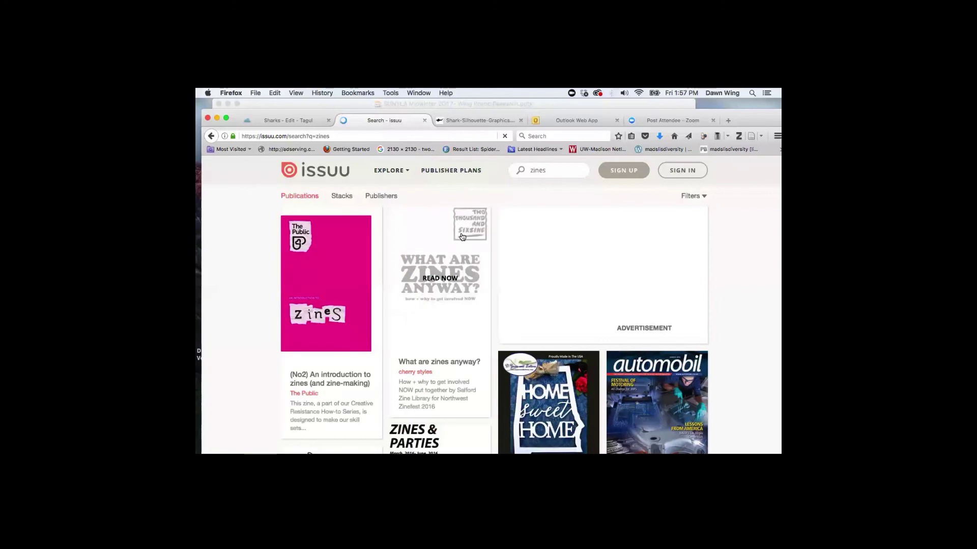
- Open the publication "What are zines anyway?" and leaf through its pages
left_click(441, 278)
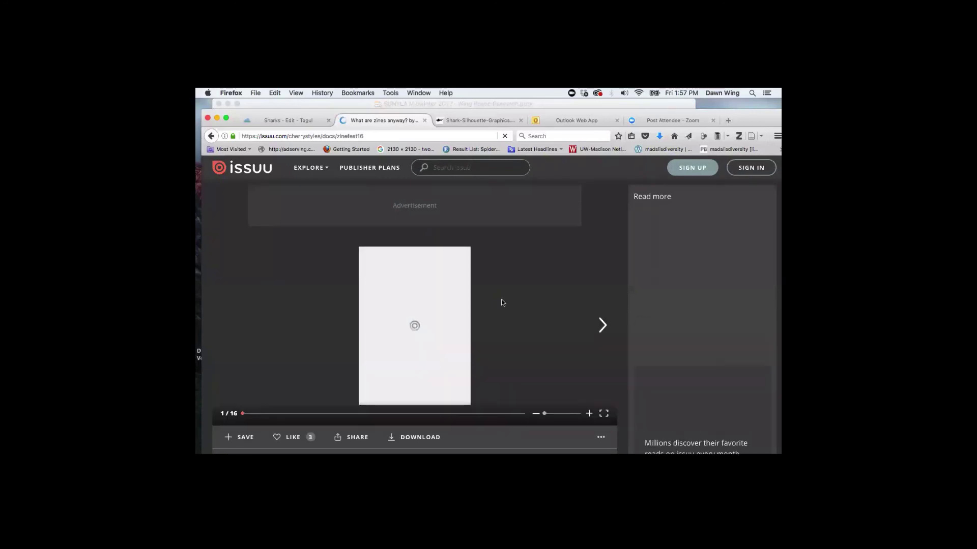
left_click(603, 327)
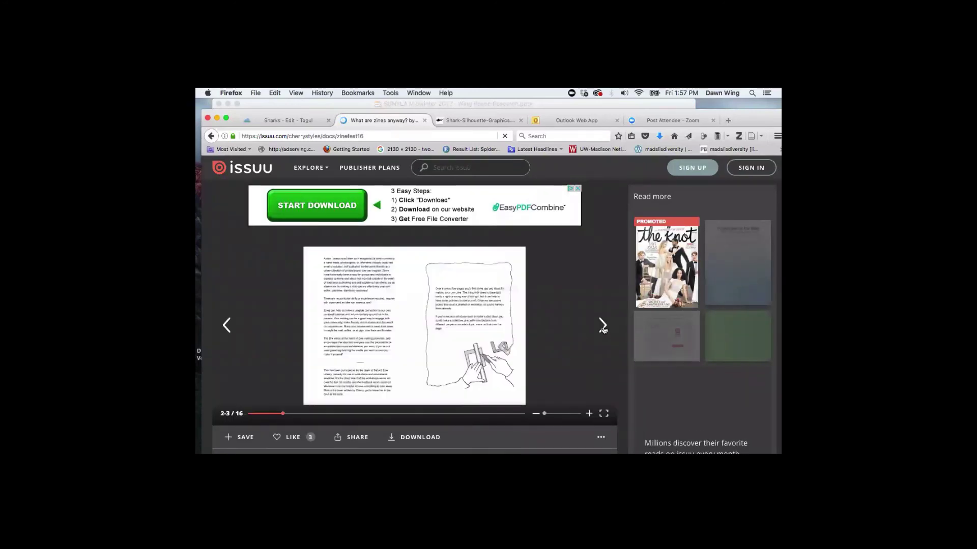
left_click(602, 327)
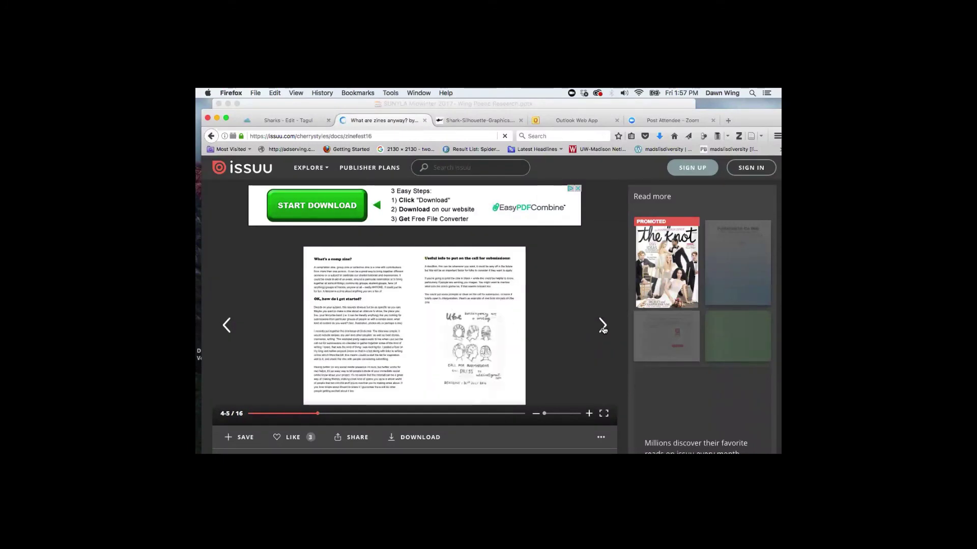
left_click(603, 328)
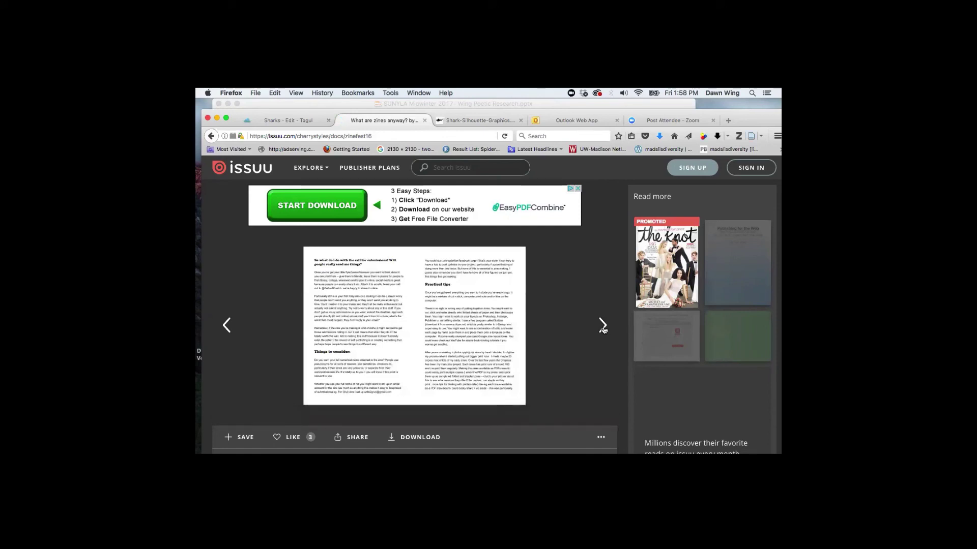
left_click(604, 329)
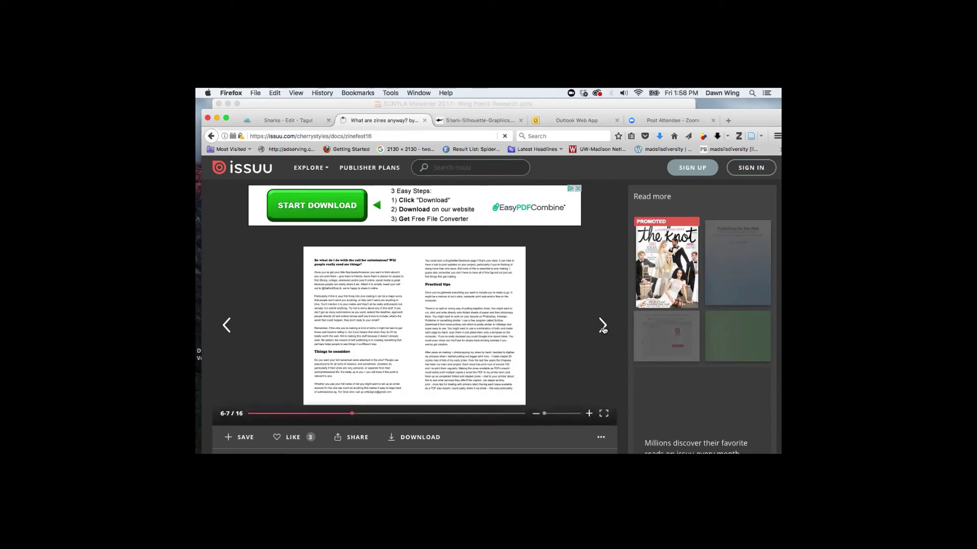
left_click(603, 330)
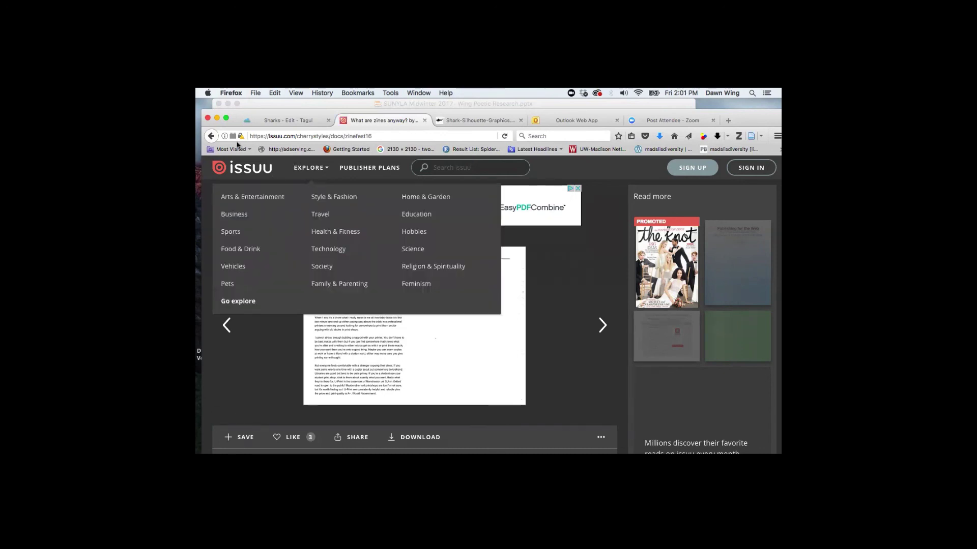
- Return to the Sharks word cloud in Tagul
left_click(265, 125)
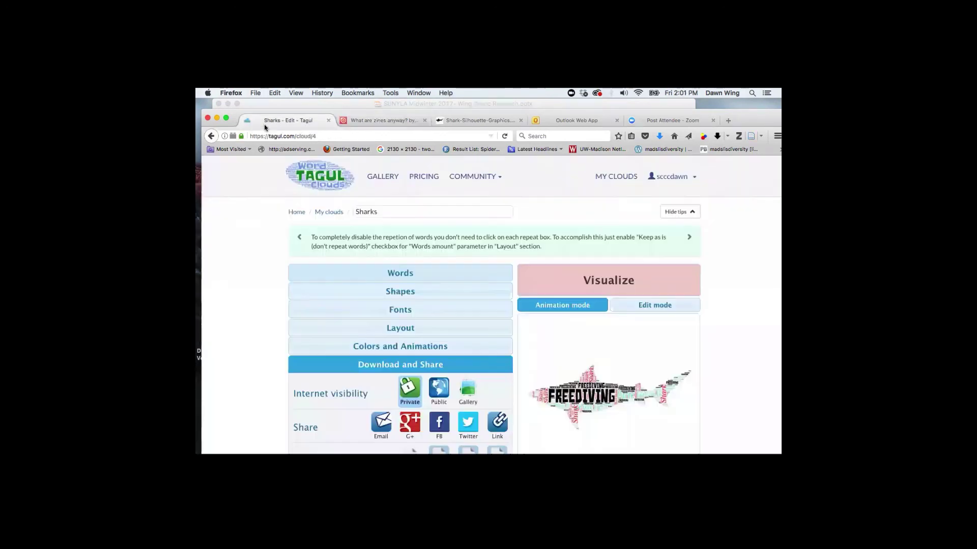